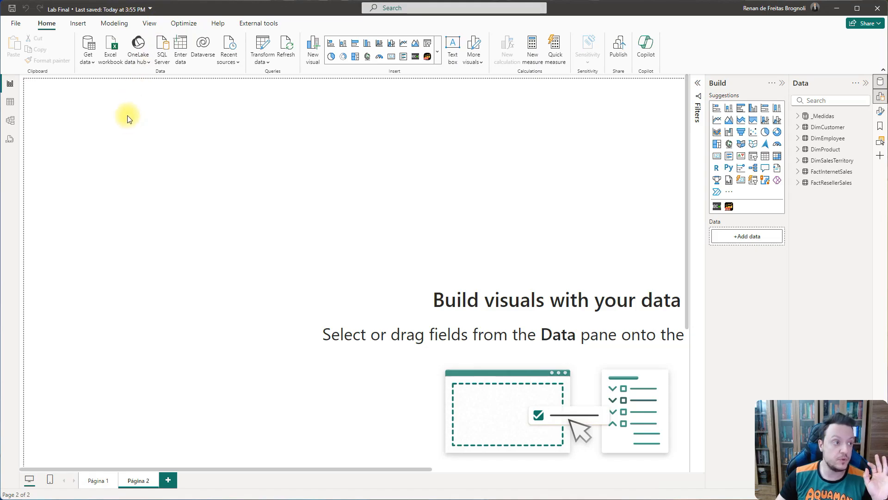
Create a calculated table with the formula dCALENDAR = CALENDARAUTO()
{"action": "left_click", "coordinate": [115, 26]}
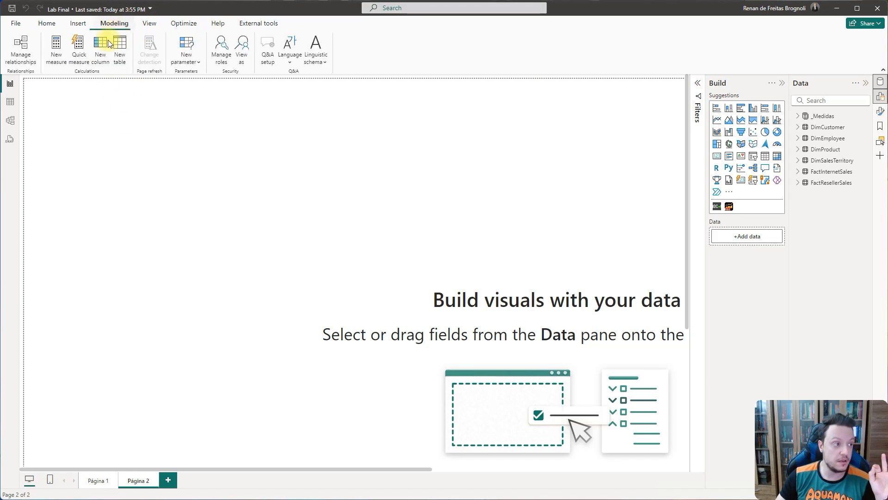
{"action": "left_click", "coordinate": [121, 44]}
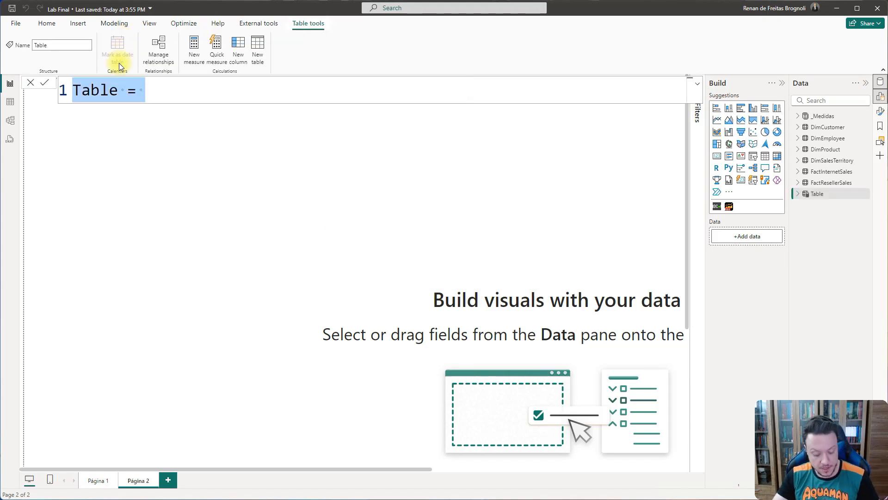
{"action": "type", "text": "D"}
{"action": "key", "text": "BackSpace"}
{"action": "type", "text": "d"}
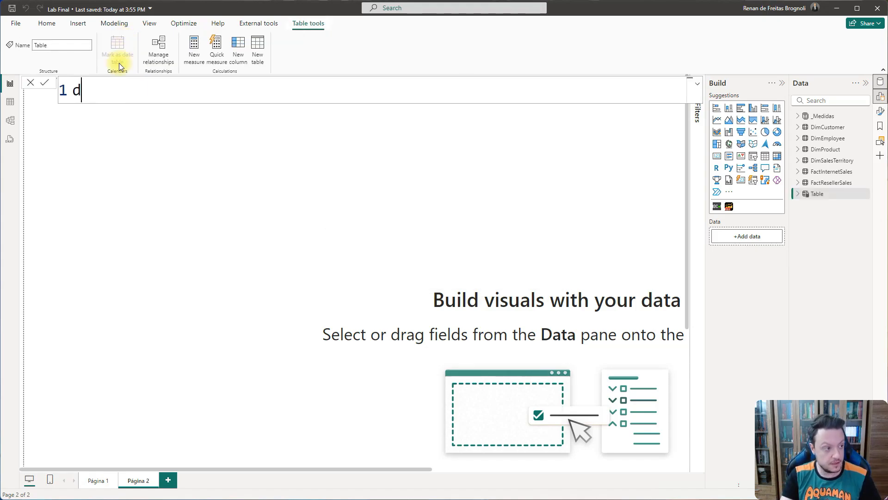
{"action": "type", "text": "CALENDAR"}
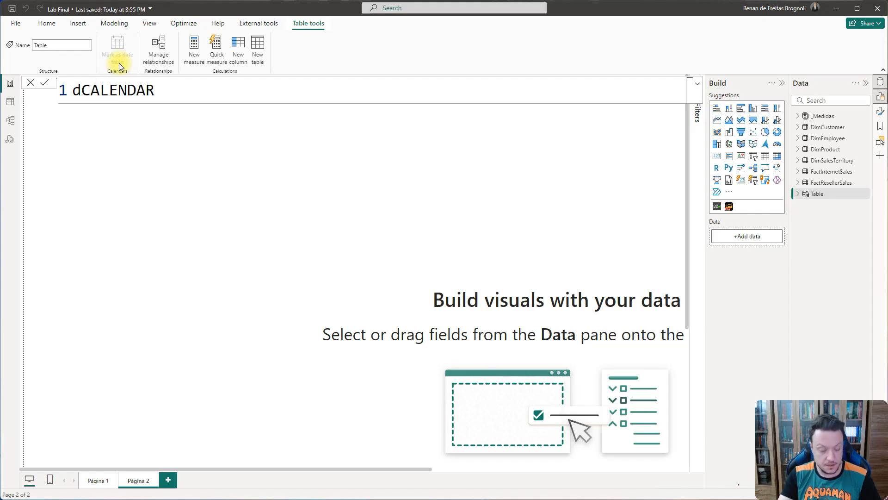
{"action": "type", "text": " = "}
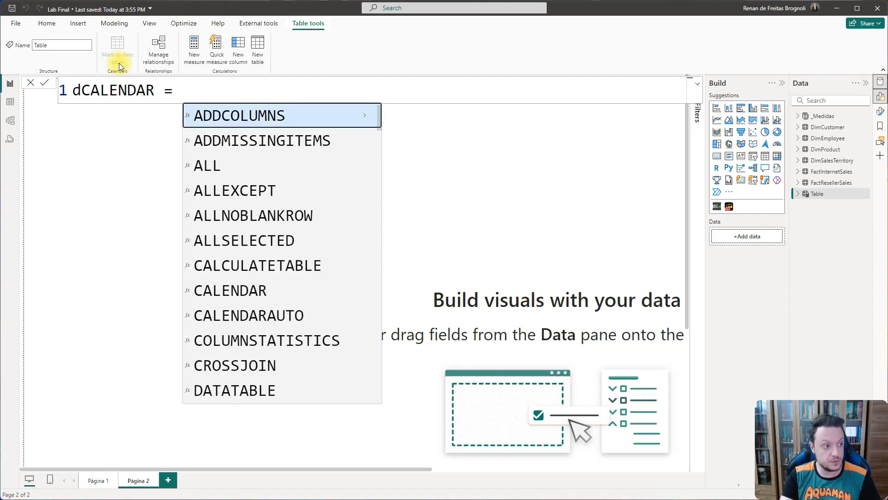
{"action": "type", "text": "CALENDAR"}
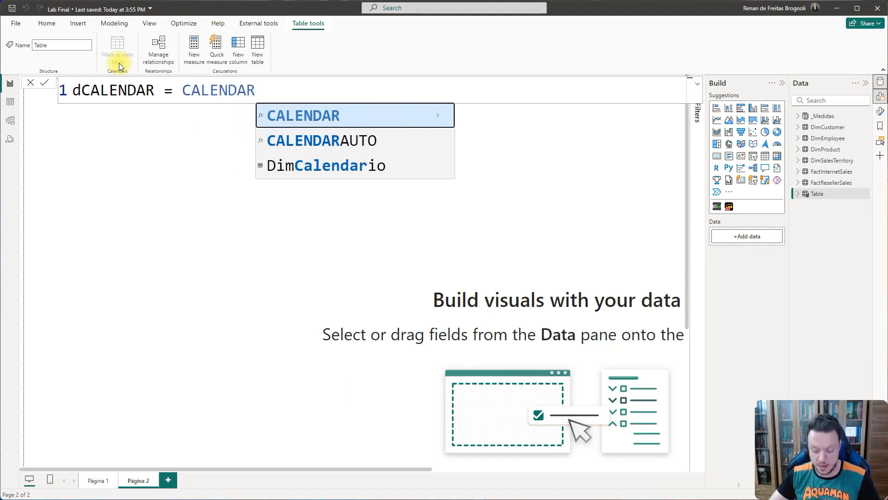
{"action": "key", "text": "Down"}
{"action": "key", "text": "Tab"}
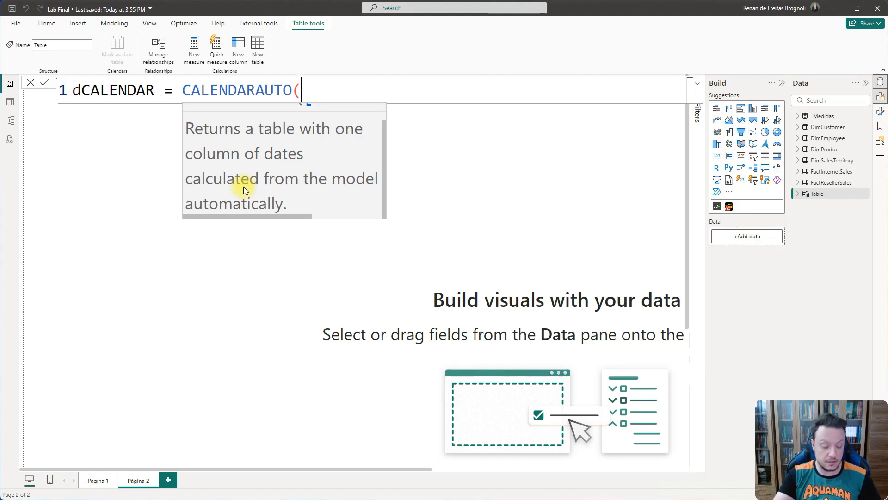
{"action": "type", "text": ")"}
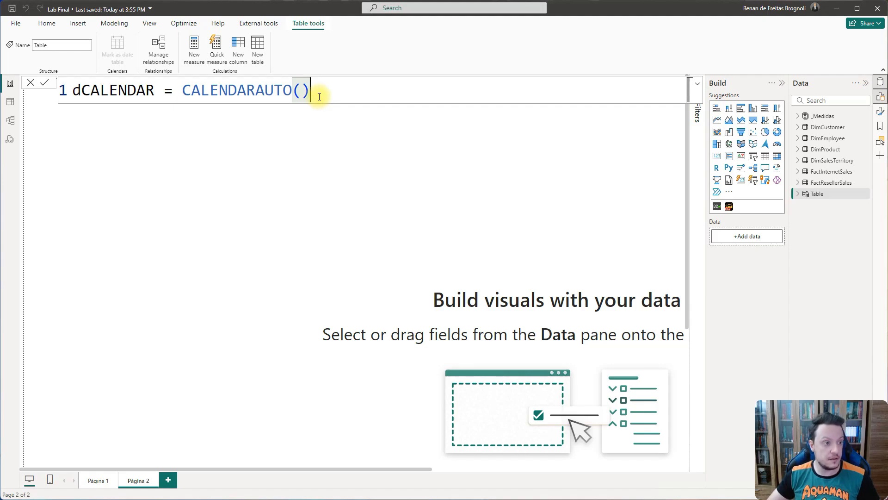
{"action": "key", "text": "Return"}
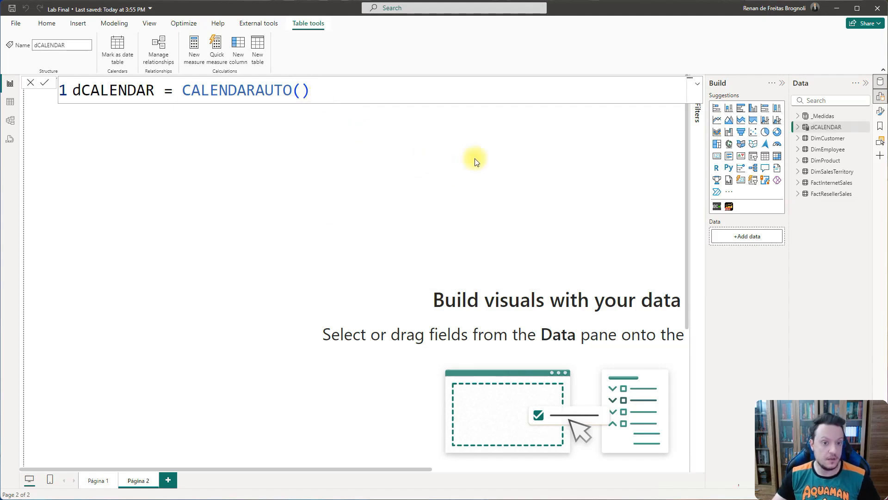
Examine the first and last dates of the dCALENDAR table in the data view, and return to the report view
{"action": "left_click", "coordinate": [10, 102]}
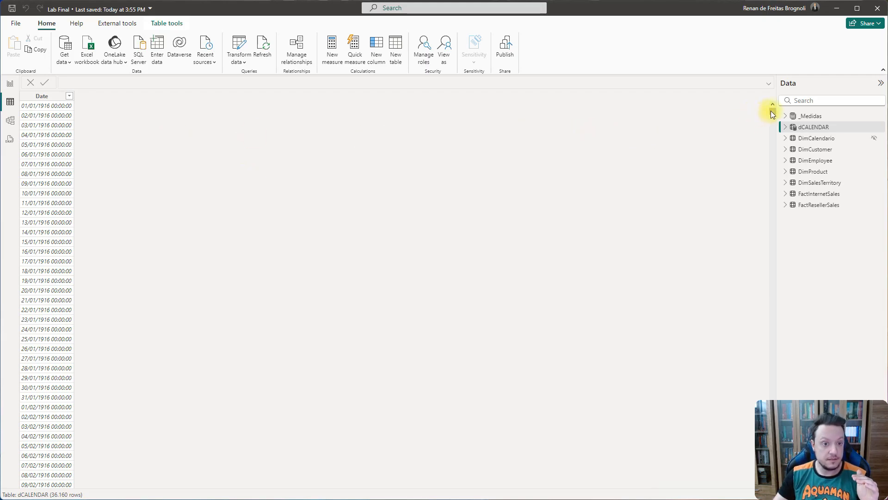
{"action": "left_click_drag", "start_coordinate": [771, 110], "coordinate": [742, 495]}
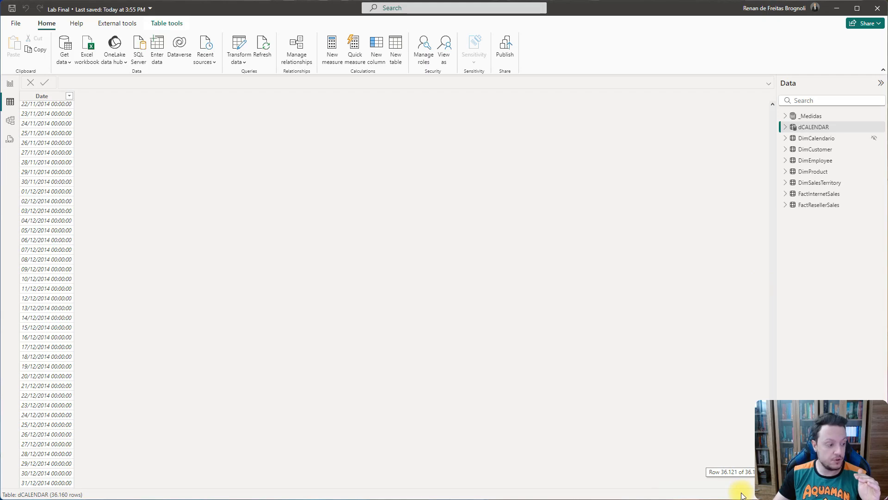
{"action": "scroll", "coordinate": [683, 356], "scroll_direction": "up", "scroll_amount": 6}
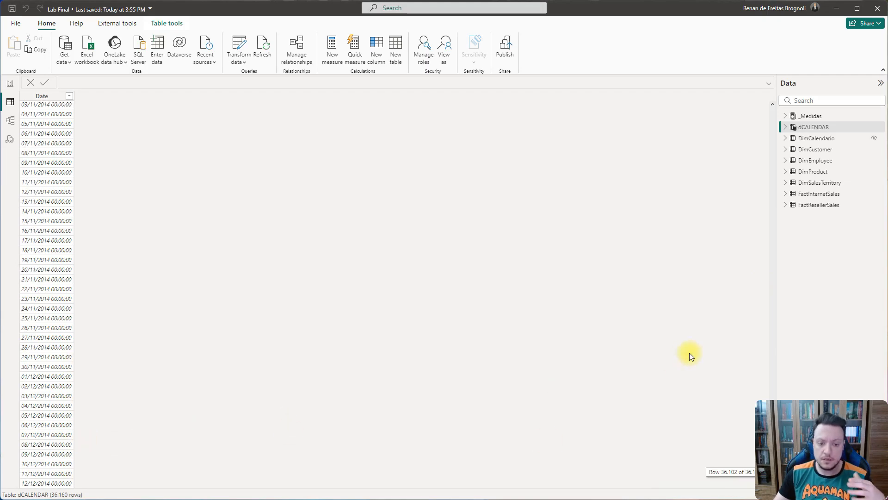
{"action": "scroll", "coordinate": [707, 347], "scroll_direction": "up", "scroll_amount": 20}
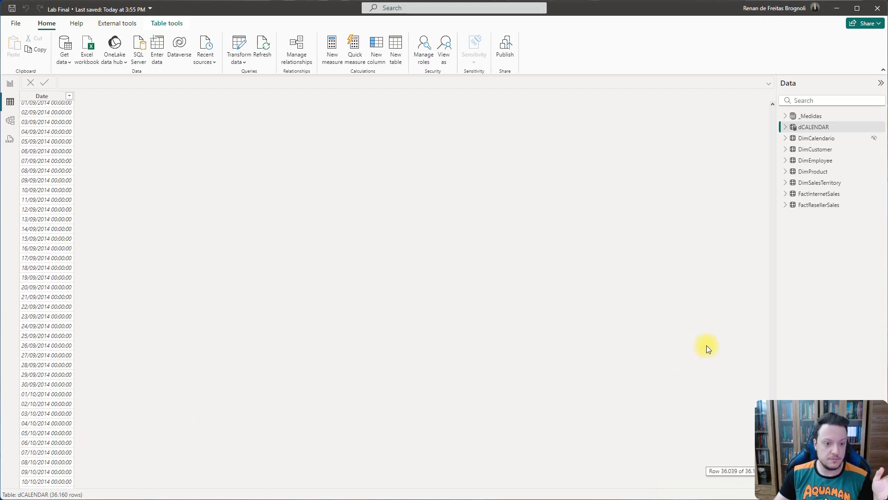
{"action": "scroll", "coordinate": [707, 347], "scroll_direction": "up", "scroll_amount": 20}
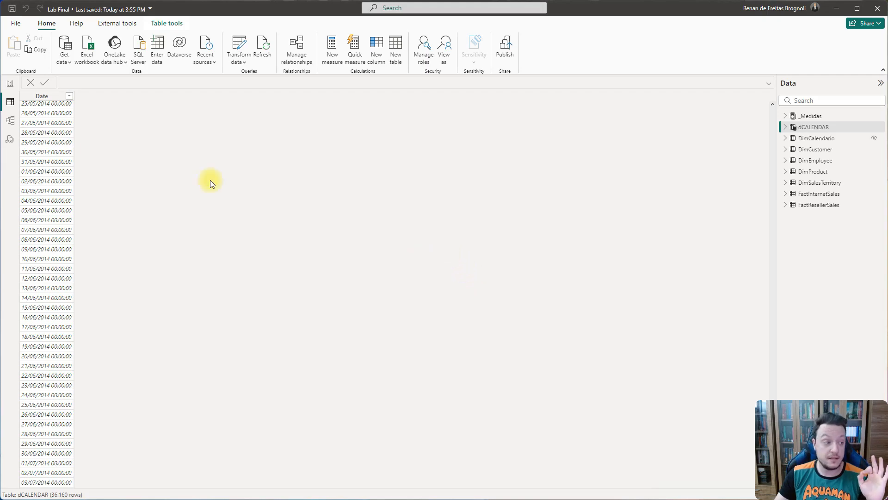
{"action": "left_click", "coordinate": [10, 84]}
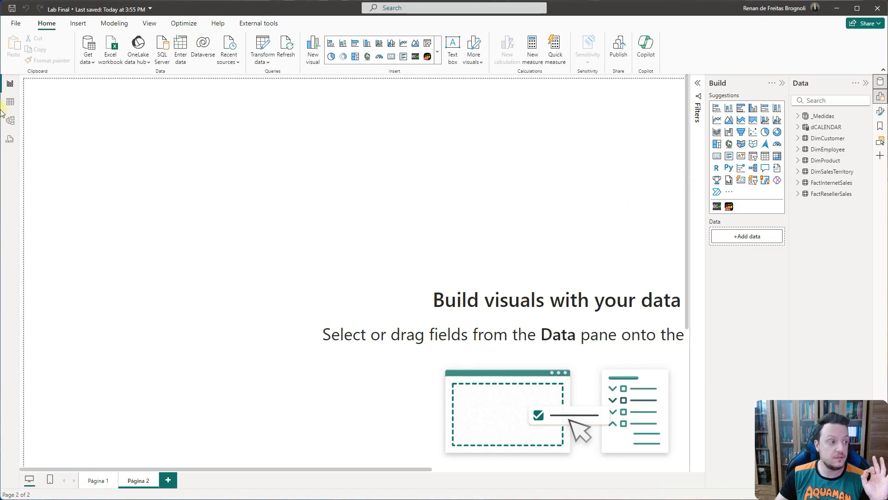
Inspect the filter values of the BirthDate column in the DimCustomer table for its earliest dates, leaving the filter unchanged
{"action": "left_click", "coordinate": [10, 101]}
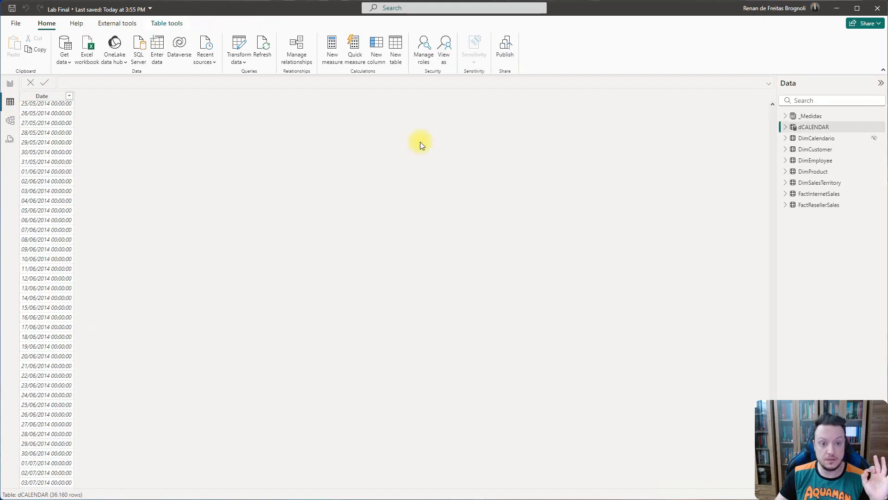
{"action": "left_click", "coordinate": [819, 151]}
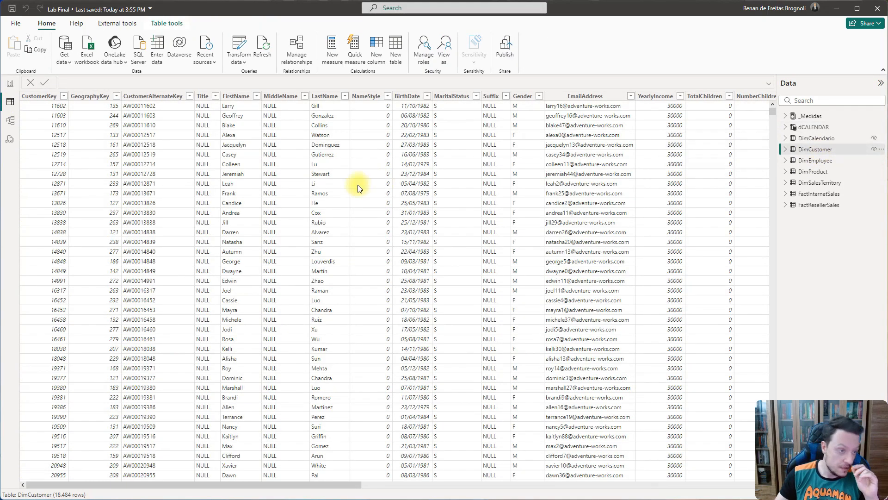
{"action": "left_click", "coordinate": [408, 95]}
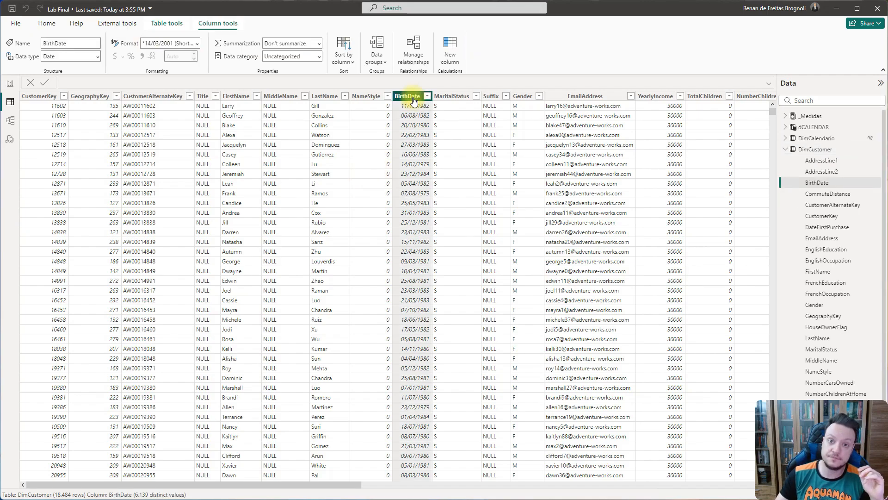
{"action": "left_click", "coordinate": [427, 96]}
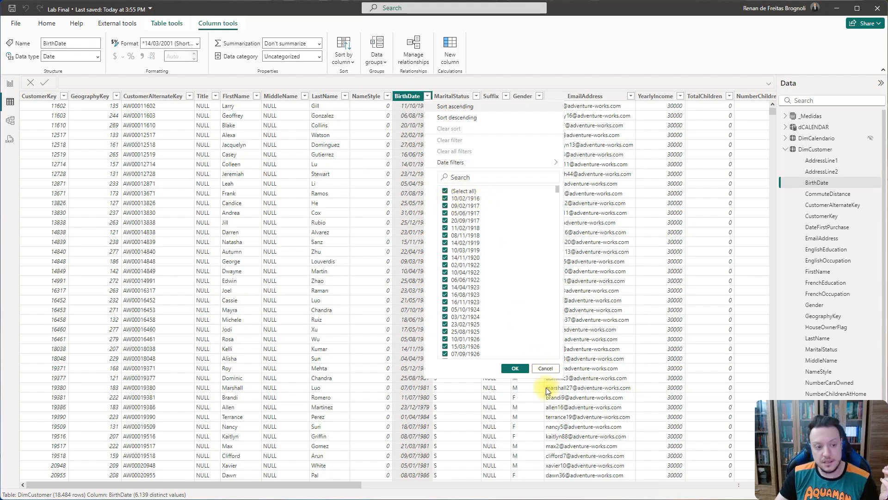
{"action": "left_click", "coordinate": [544, 369]}
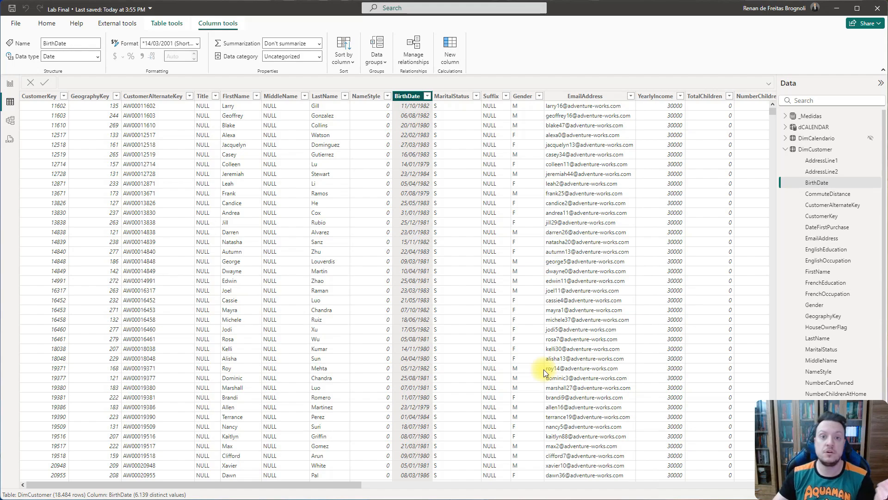
Start another calculated table from the report view, named dCalendar2, and open the CALENDAR function on the formula's second line
{"action": "left_click", "coordinate": [9, 88]}
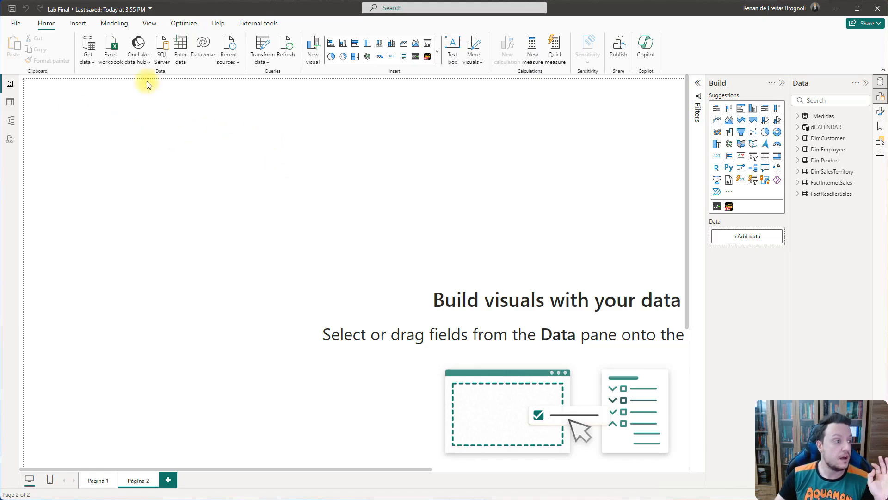
{"action": "left_click", "coordinate": [119, 25]}
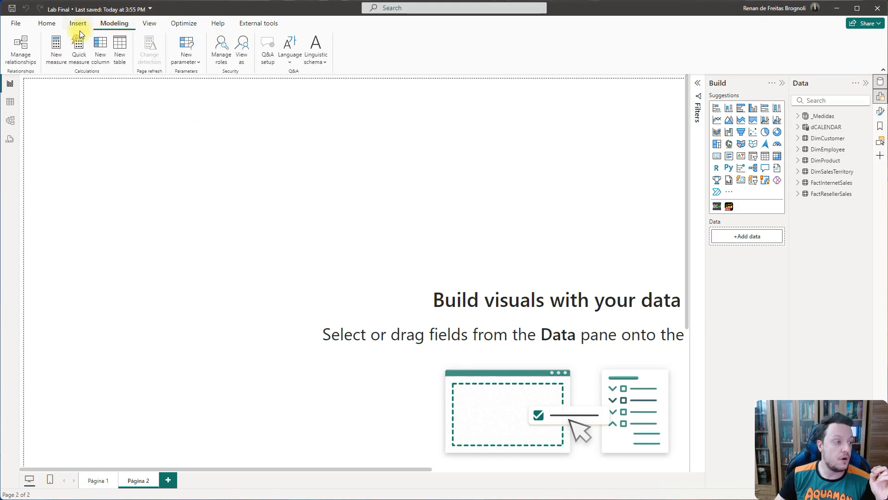
{"action": "left_click", "coordinate": [114, 42]}
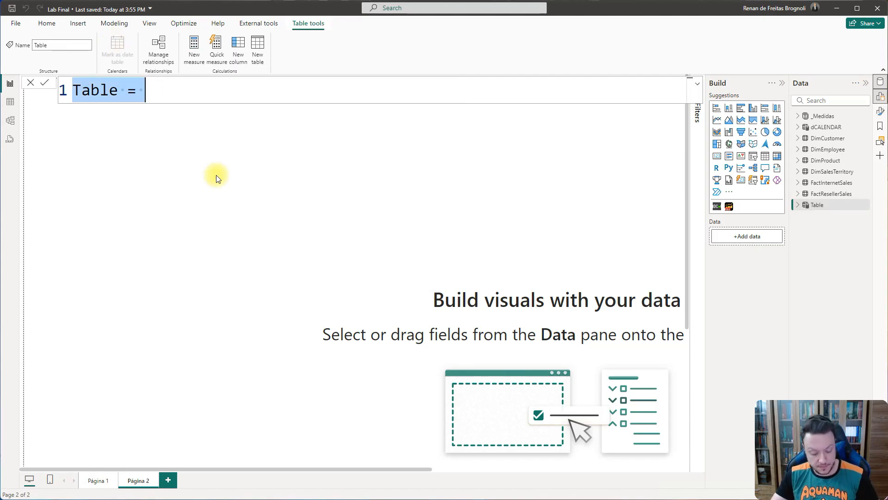
{"action": "type", "text": "D"}
{"action": "key", "text": "BackSpace"}
{"action": "type", "text": "dCa"}
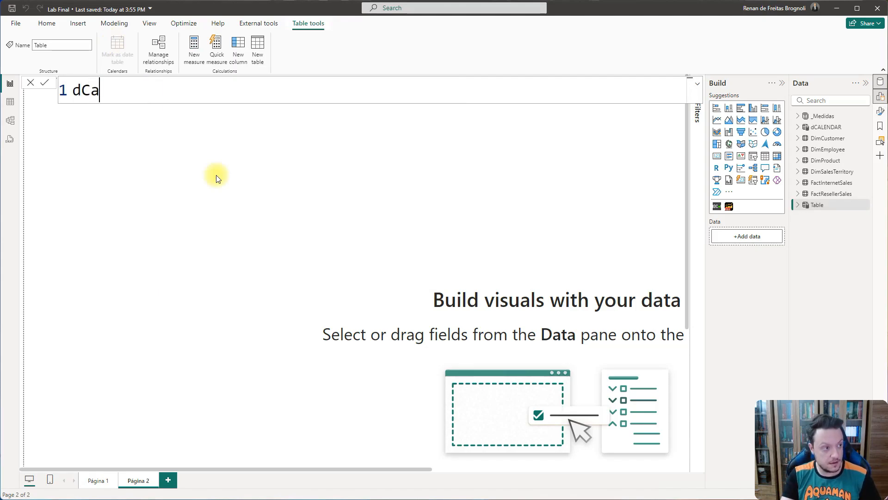
{"action": "type", "text": "lendar"}
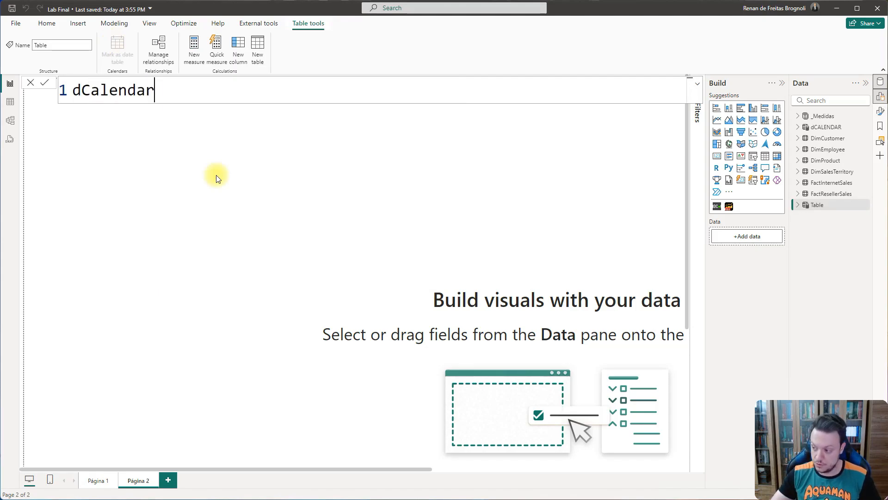
{"action": "type", "text": "2 ="}
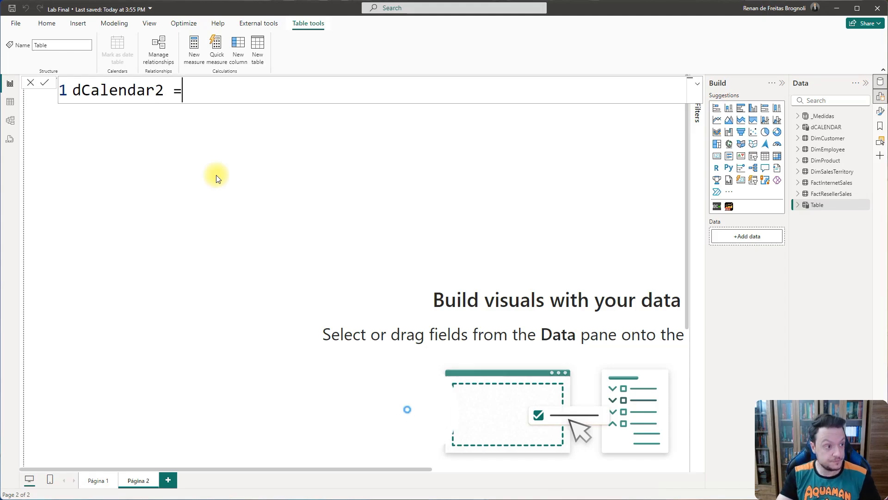
{"action": "key", "text": "shift+Return"}
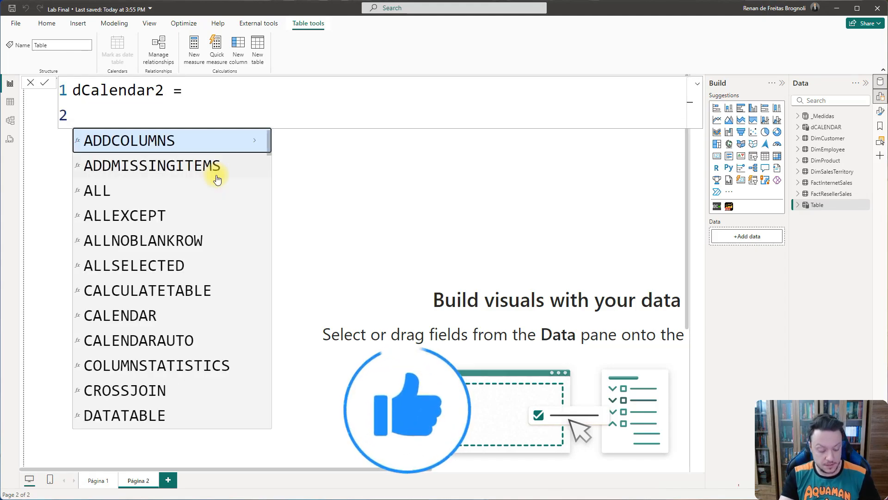
{"action": "type", "text": "CALEND"}
{"action": "type", "text": "AR"}
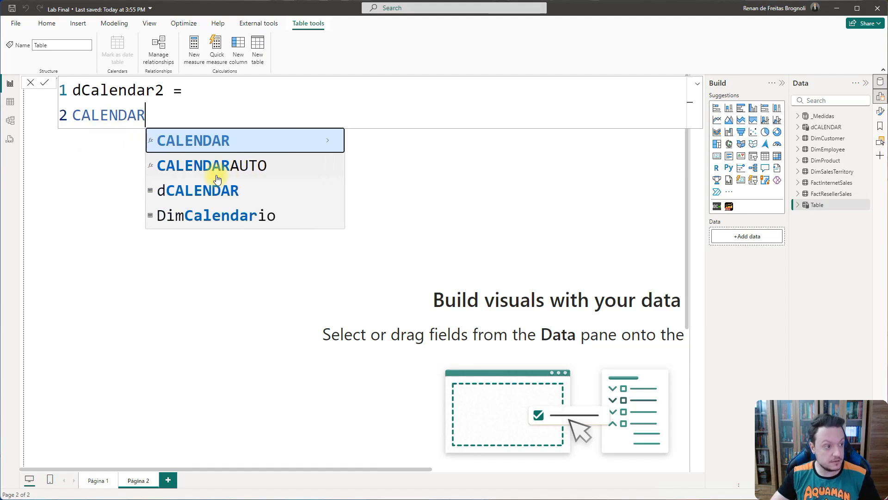
{"action": "type", "text": "("}
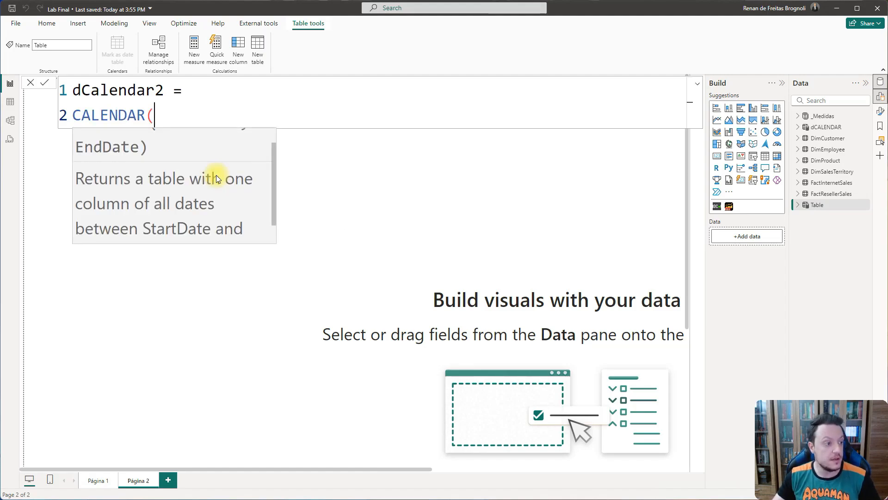
Open a DATE function on the formula's third line as the start-date argument of CALENDAR
{"action": "scroll", "coordinate": [212, 174], "scroll_direction": "up", "scroll_amount": 1}
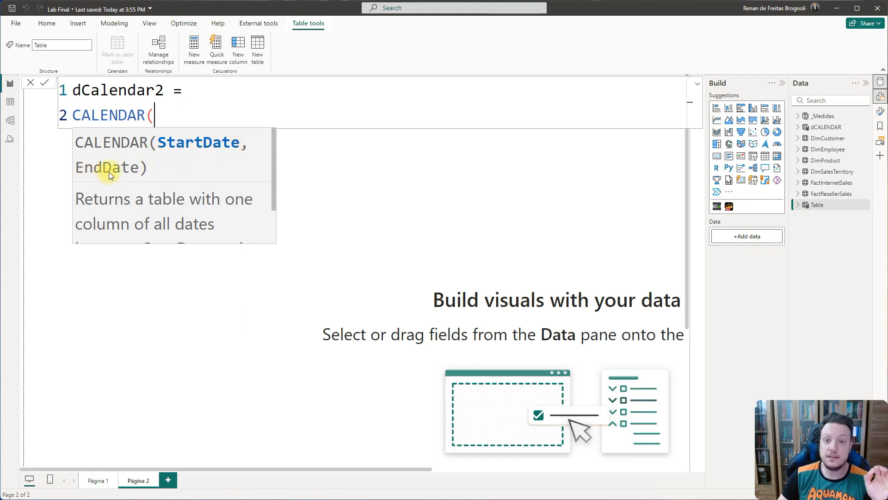
{"action": "scroll", "coordinate": [111, 174], "scroll_direction": "down", "scroll_amount": 1}
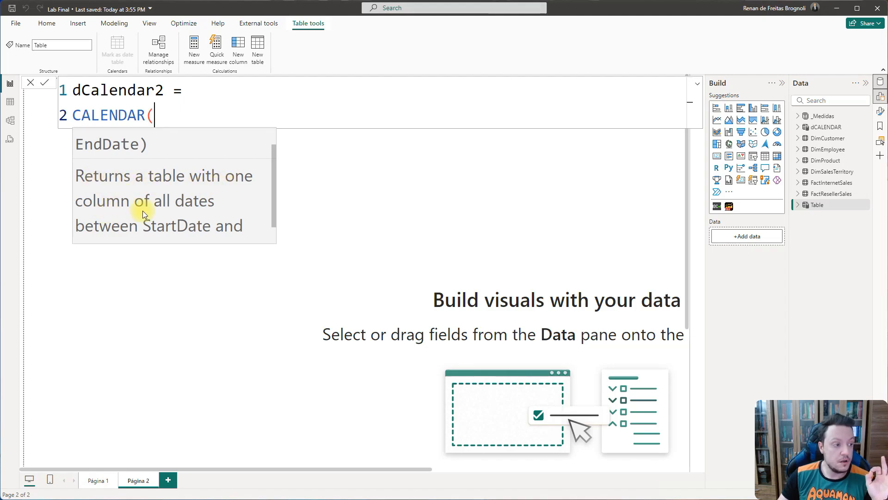
{"action": "scroll", "coordinate": [139, 218], "scroll_direction": "down", "scroll_amount": 1}
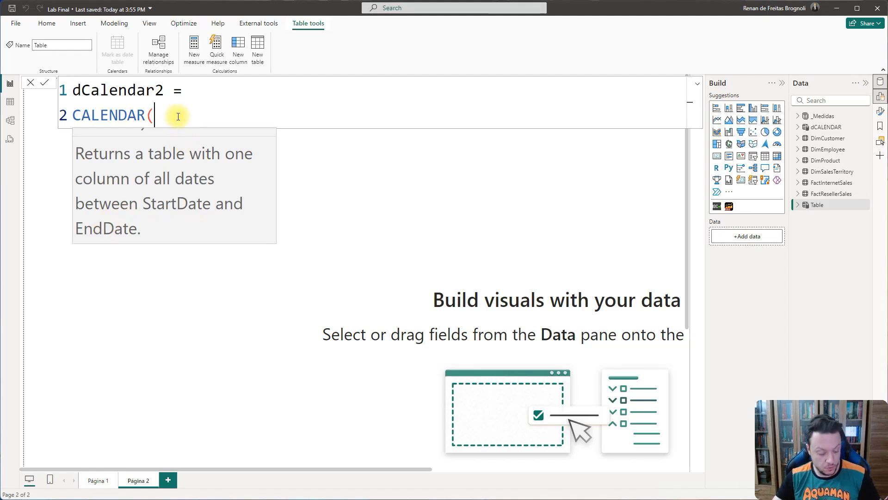
{"action": "key", "text": "shift+Return"}
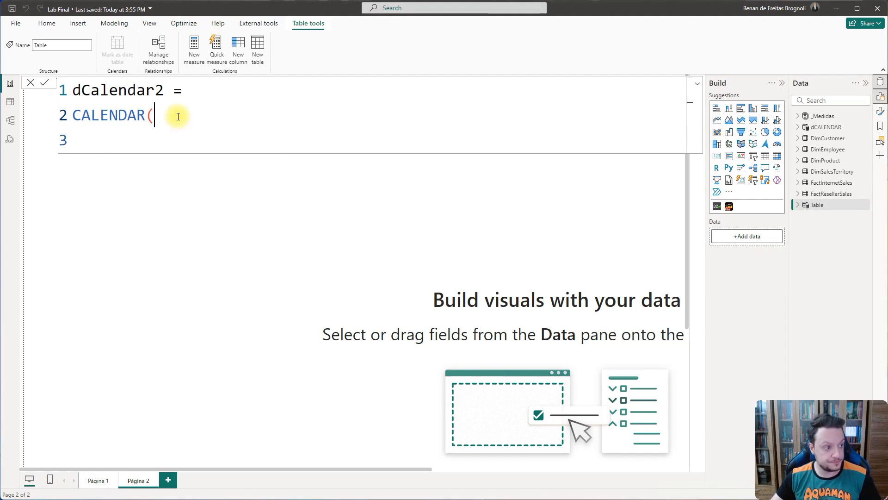
{"action": "left_click", "coordinate": [160, 142]}
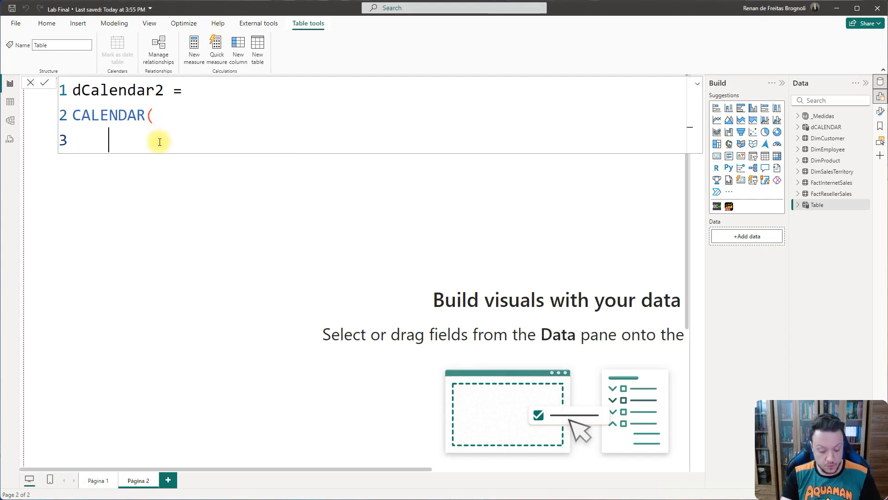
{"action": "type", "text": "DATE("}
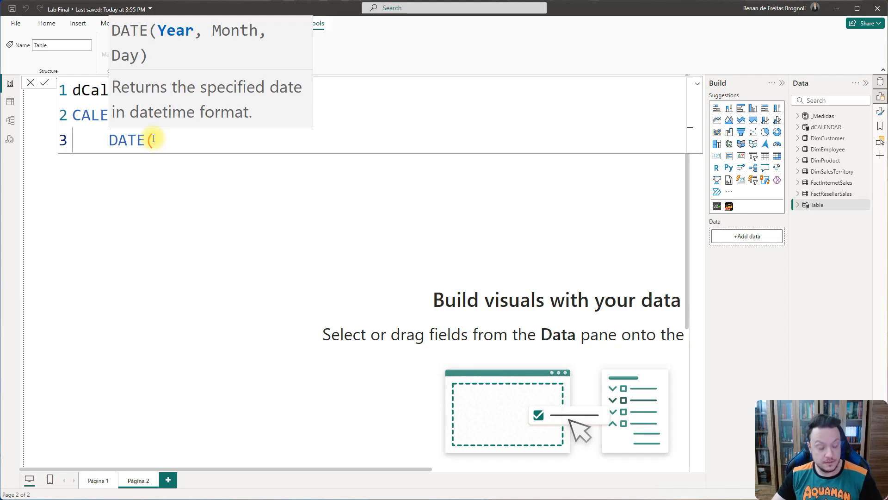
{"action": "type", "text": "MIN("}
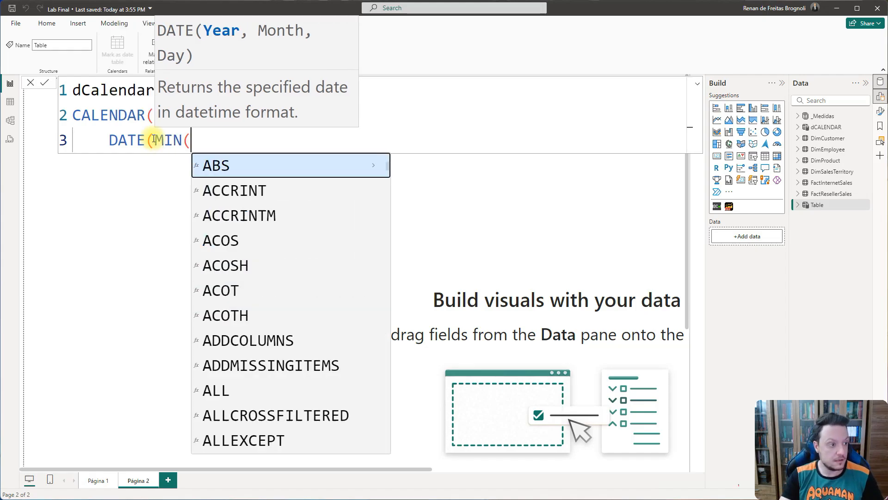
{"action": "key", "text": "BackSpace"}
{"action": "key", "text": "BackSpace"}
{"action": "key", "text": "BackSpace"}
{"action": "key", "text": "BackSpace"}
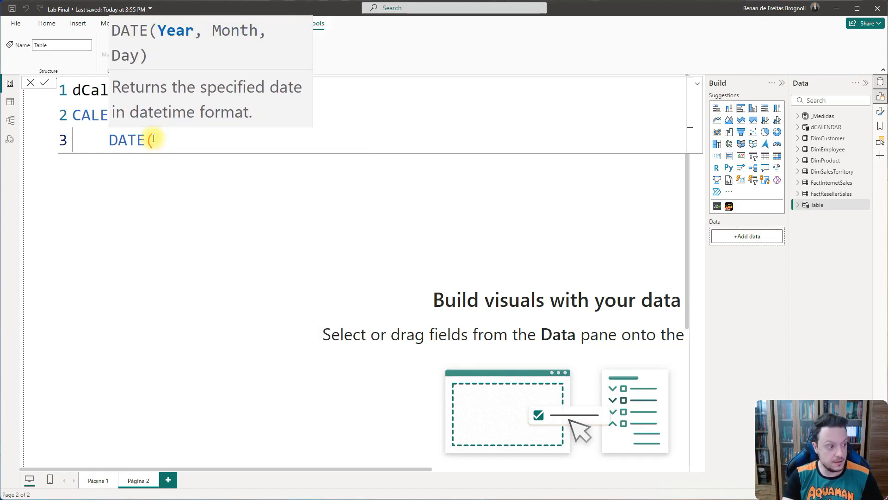
Complete the start date's DATE function with YEAR(MIN(FactInternetSales[OrderDate])) as the year, 01 as the month and 01 as the day
{"action": "type", "text": "YEAR("}
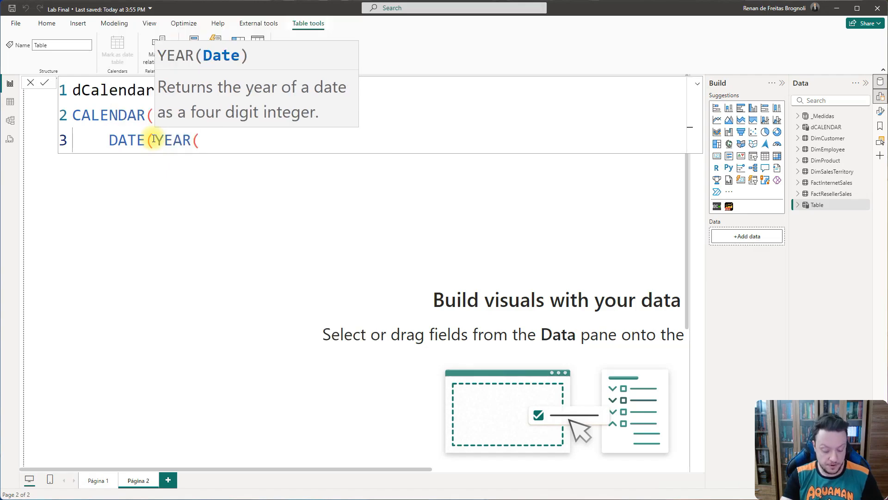
{"action": "type", "text": "MIN("}
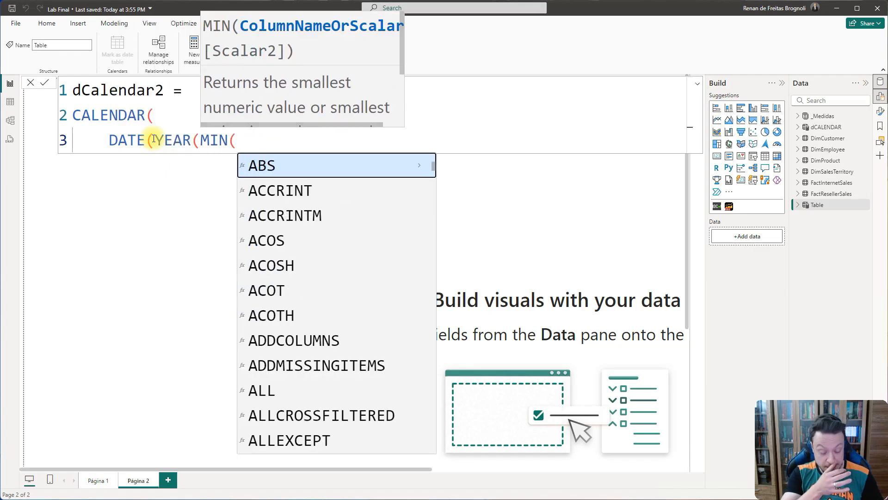
{"action": "type", "text": "ORDER"}
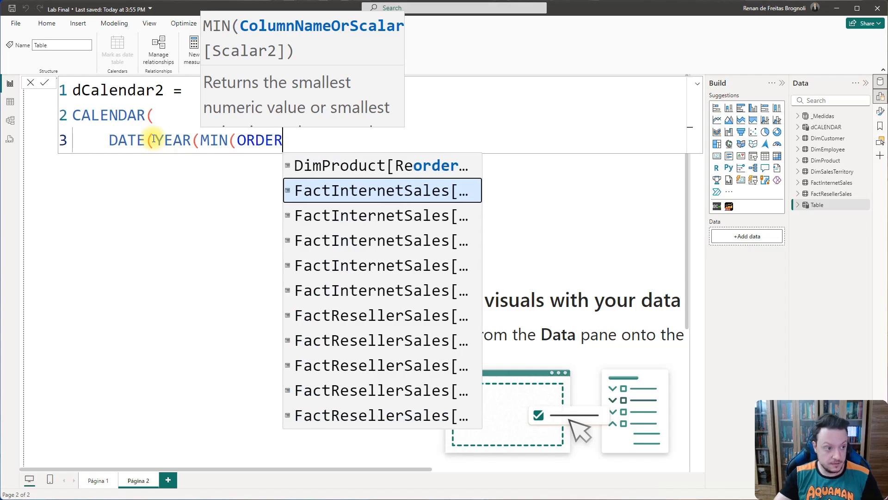
{"action": "type", "text": "DATE"}
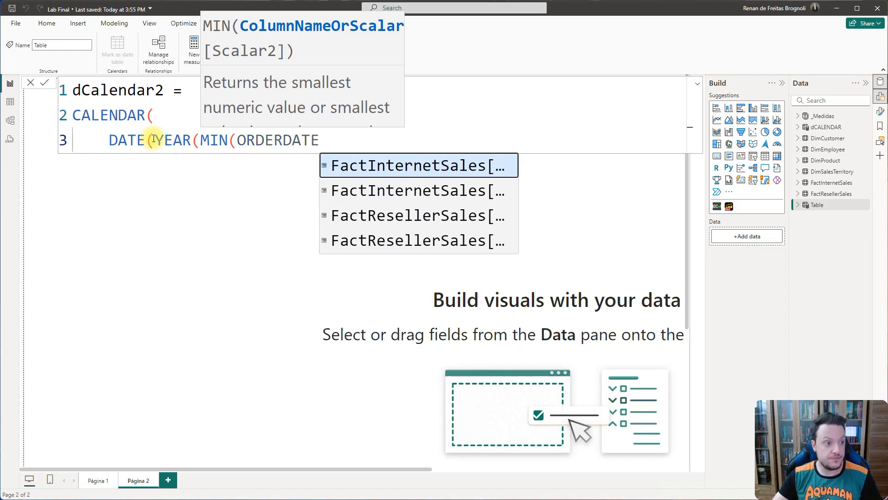
{"action": "key", "text": "Tab"}
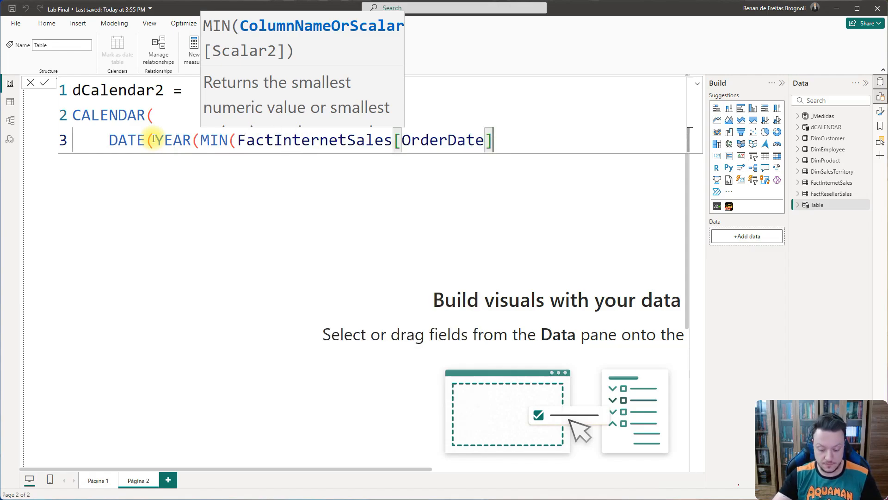
{"action": "type", "text": ")"}
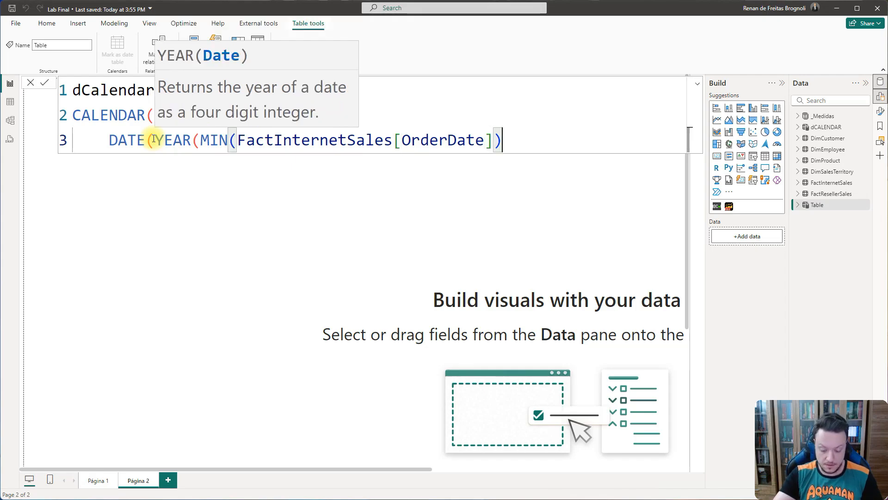
{"action": "type", "text": ")"}
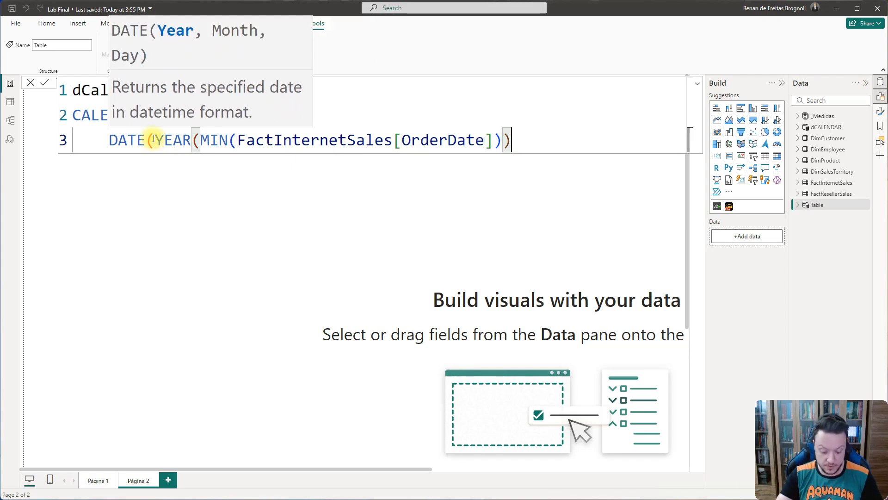
{"action": "type", "text": ",01"}
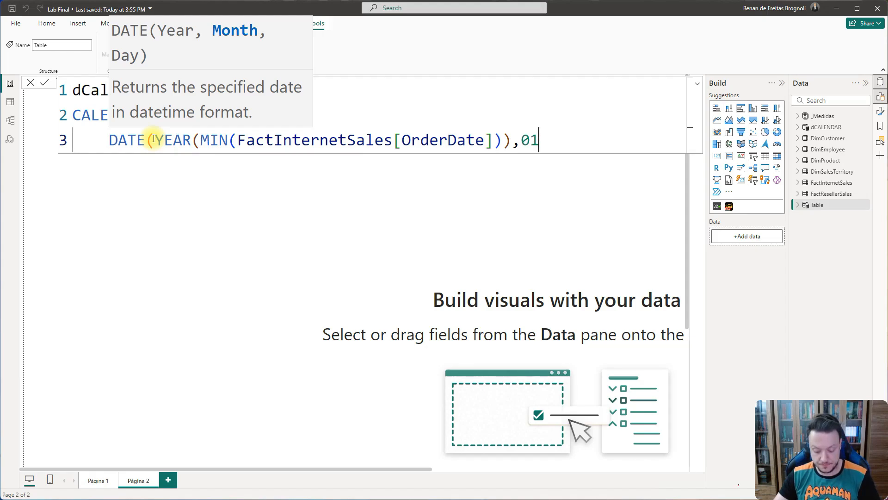
{"action": "type", "text": ",01"}
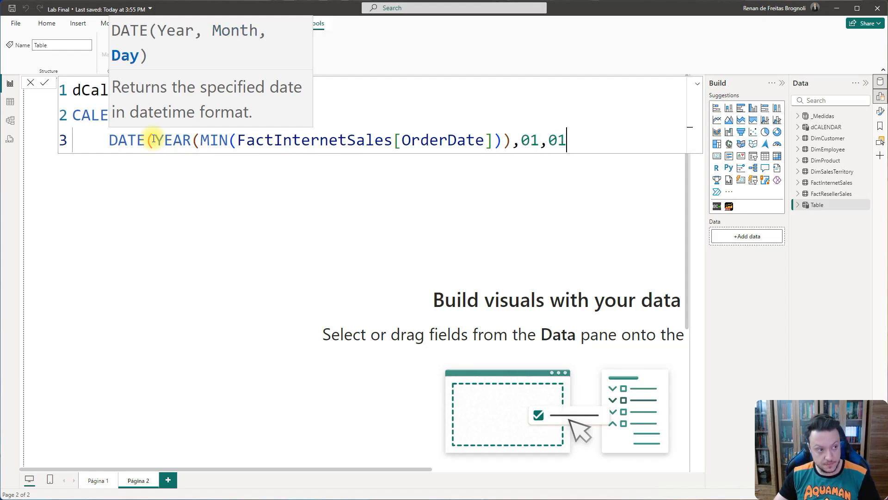
{"action": "type", "text": ")"}
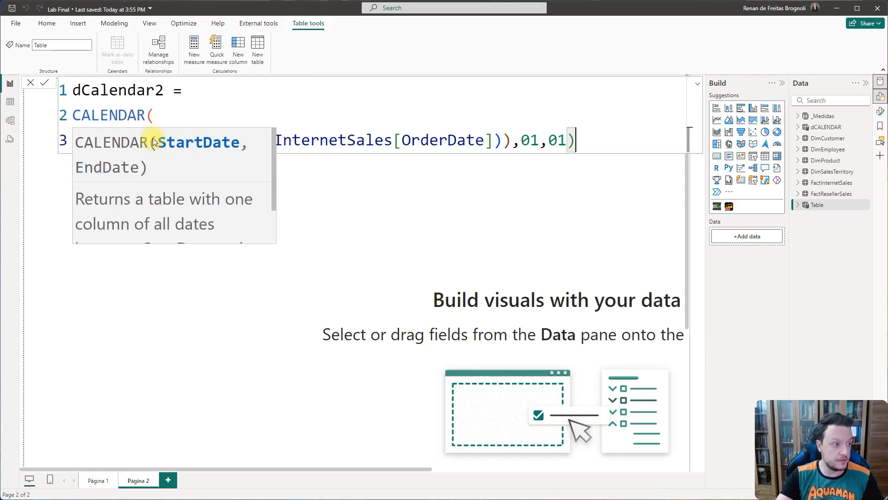
Add the end-date argument on the fourth line after a comma, copying the start-date expression and replacing MIN with MAX
{"action": "key", "text": "shift+Return"}
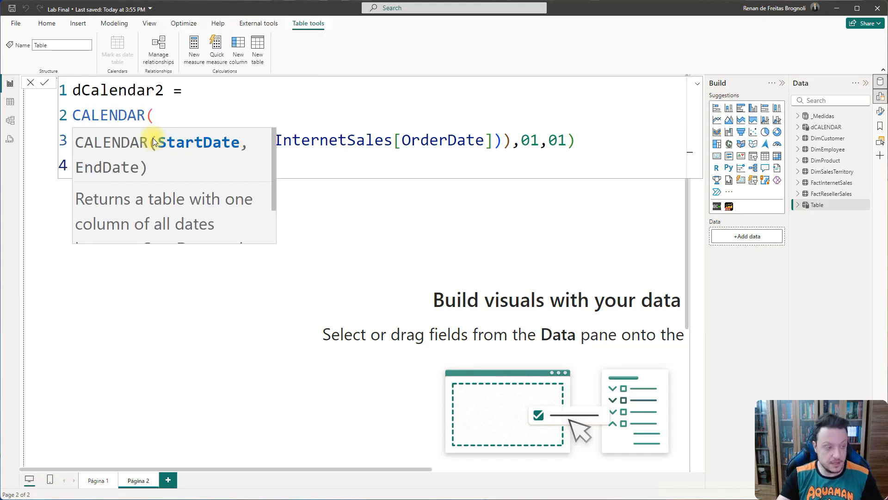
{"action": "type", "text": ","}
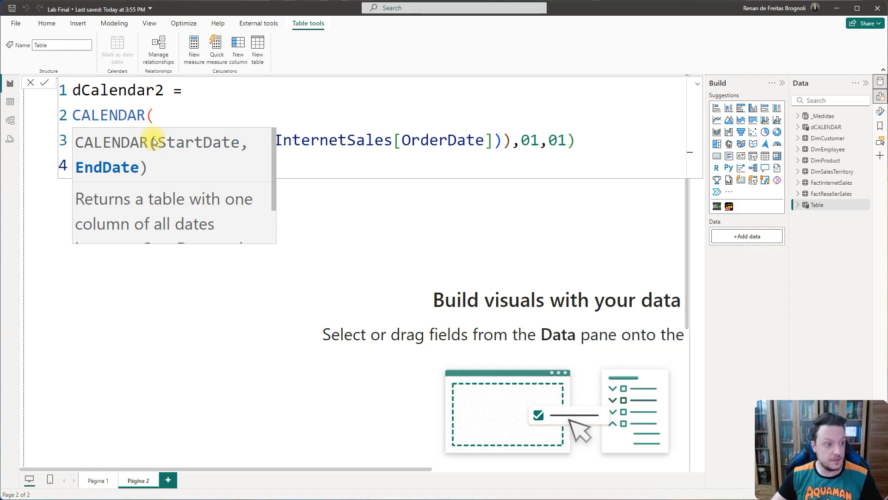
{"action": "left_click_drag", "start_coordinate": [576, 140], "coordinate": [110, 141]}
{"action": "key", "text": "ctrl+c"}
{"action": "left_click", "coordinate": [130, 165]}
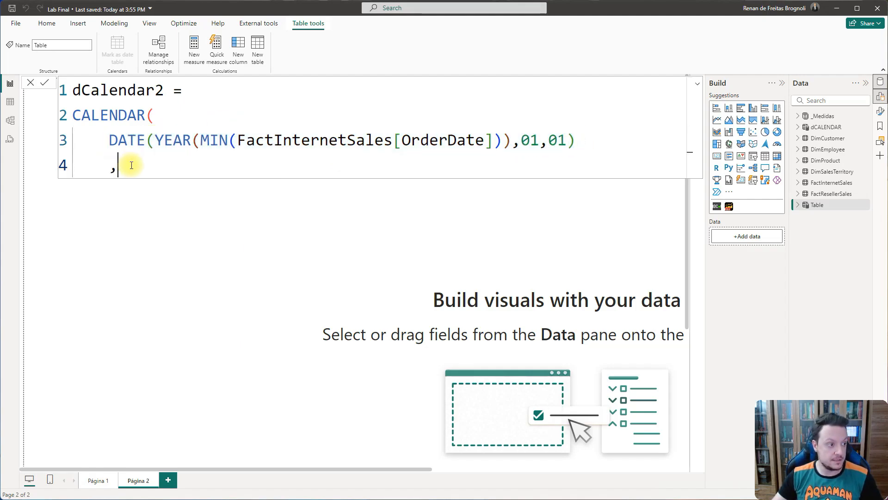
{"action": "key", "text": "ctrl+v"}
{"action": "left_click_drag", "start_coordinate": [236, 165], "coordinate": [209, 165]}
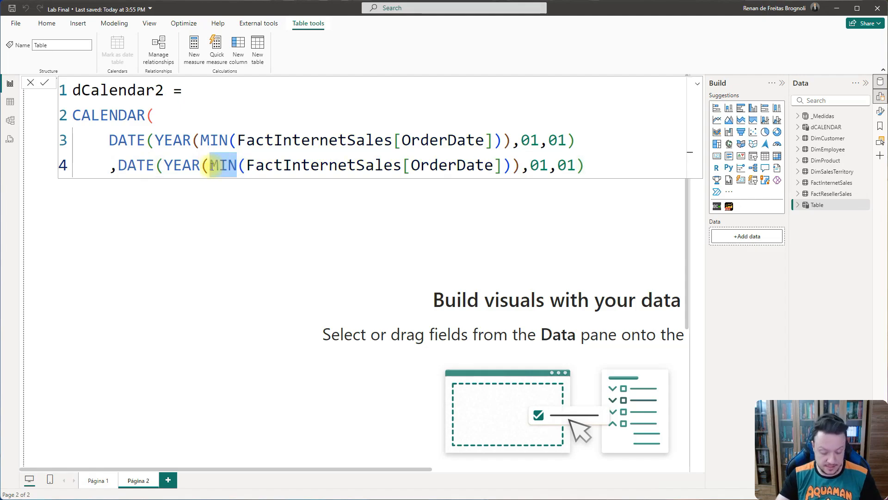
{"action": "type", "text": "MAX"}
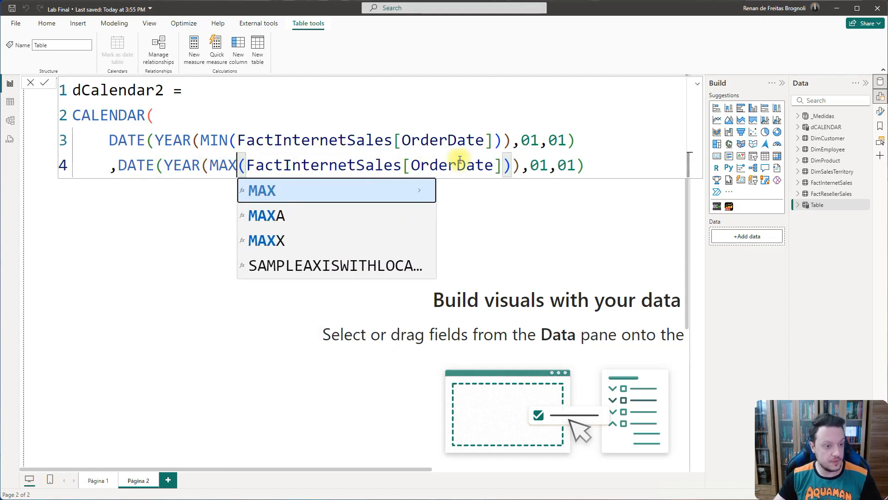
Close the CALENDAR function with a parenthesis on the fifth line and commit the dCalendar2 table
{"action": "left_click", "coordinate": [612, 164]}
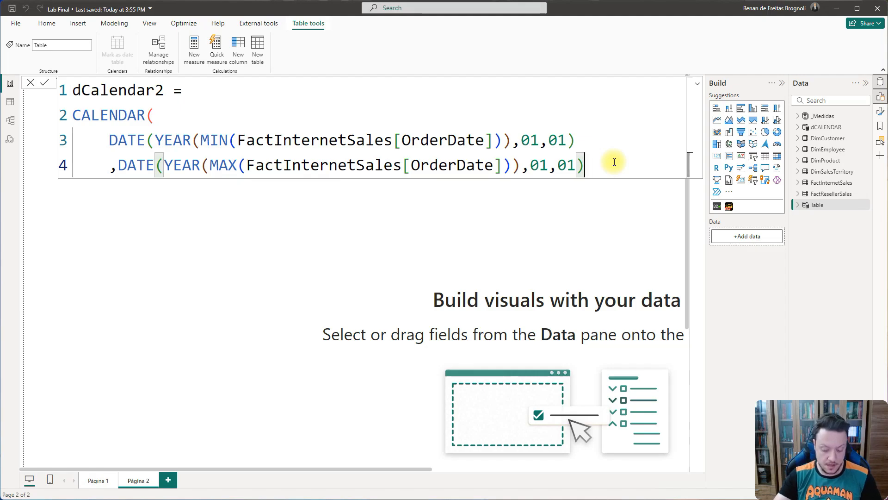
{"action": "key", "text": "shift+Return"}
{"action": "type", "text": ")"}
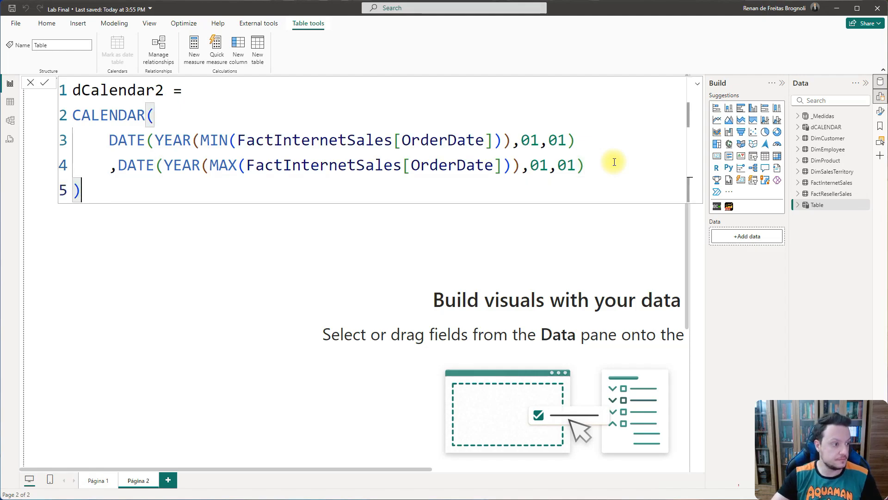
{"action": "key", "text": "Return"}
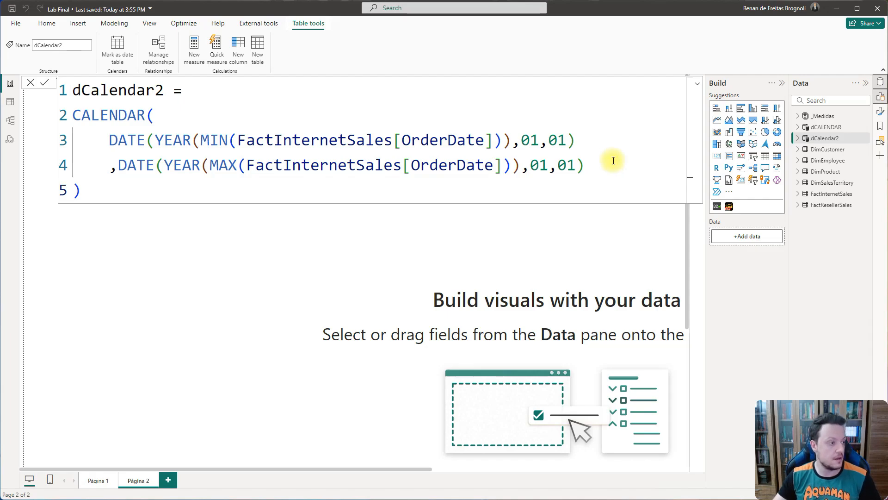
Examine the first and last dates of the dCalendar2 table in the data view, and return to the report view
{"action": "left_click", "coordinate": [11, 102]}
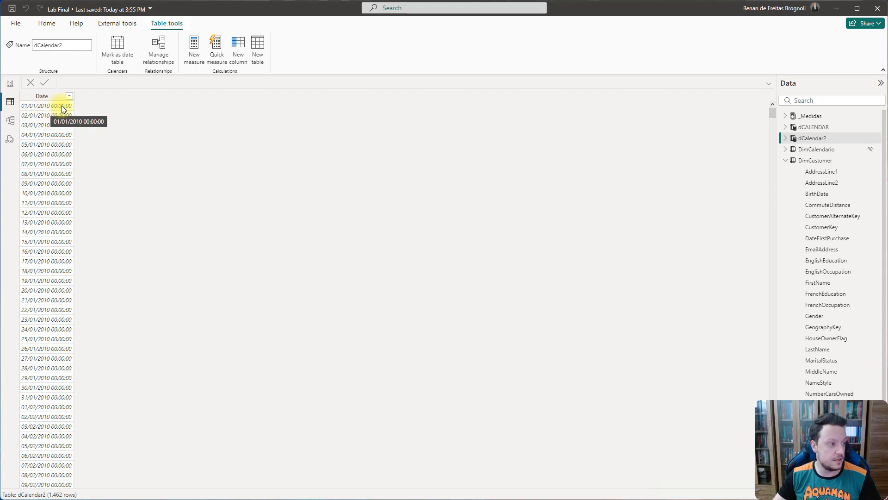
{"action": "left_click_drag", "start_coordinate": [773, 112], "coordinate": [747, 496]}
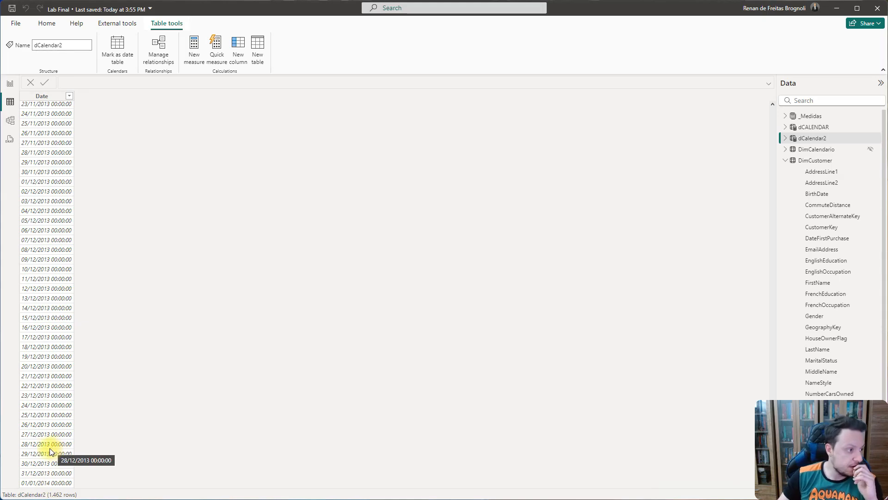
{"action": "scroll", "coordinate": [50, 451], "scroll_direction": "down", "scroll_amount": 3}
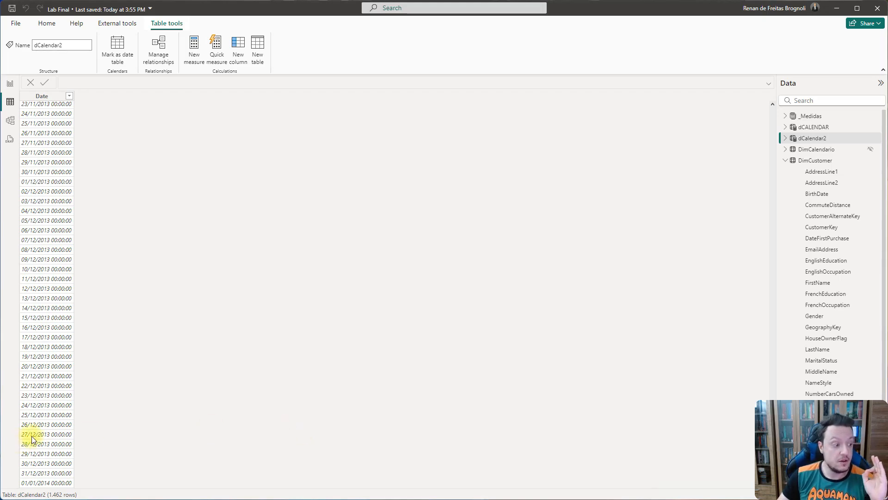
{"action": "left_click", "coordinate": [28, 474]}
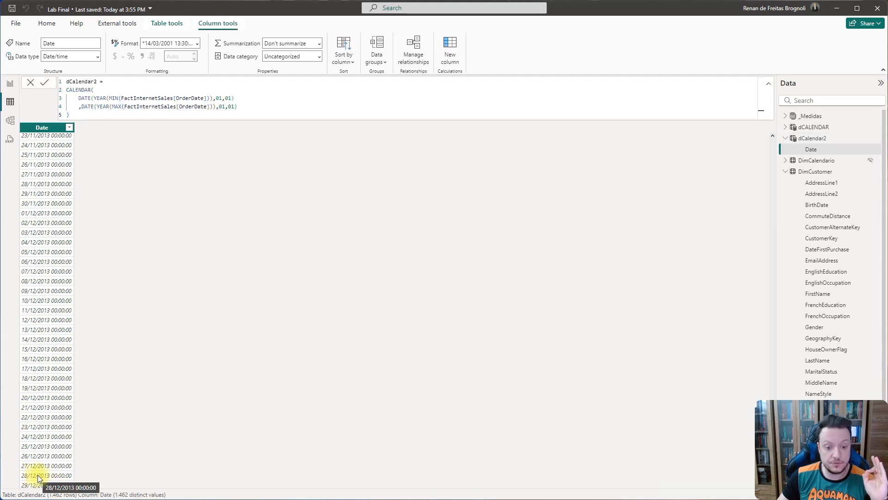
{"action": "scroll", "coordinate": [47, 396], "scroll_direction": "up", "scroll_amount": 15}
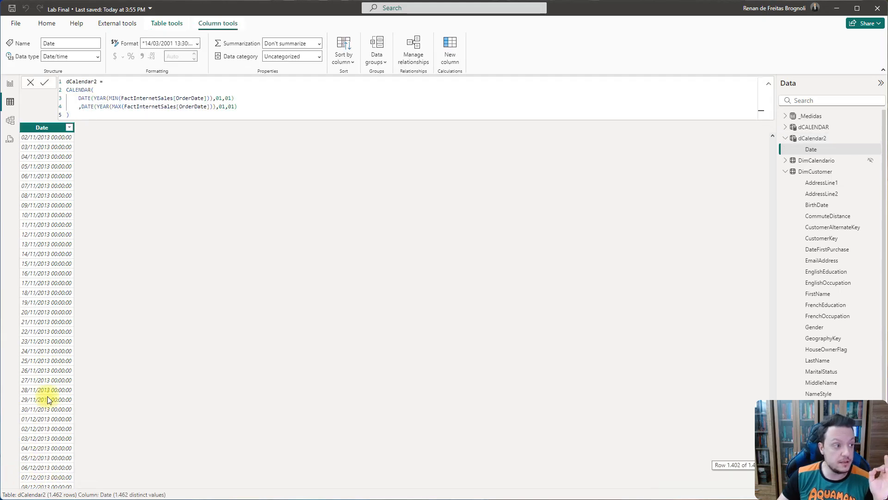
{"action": "scroll", "coordinate": [742, 385], "scroll_direction": "up", "scroll_amount": 20}
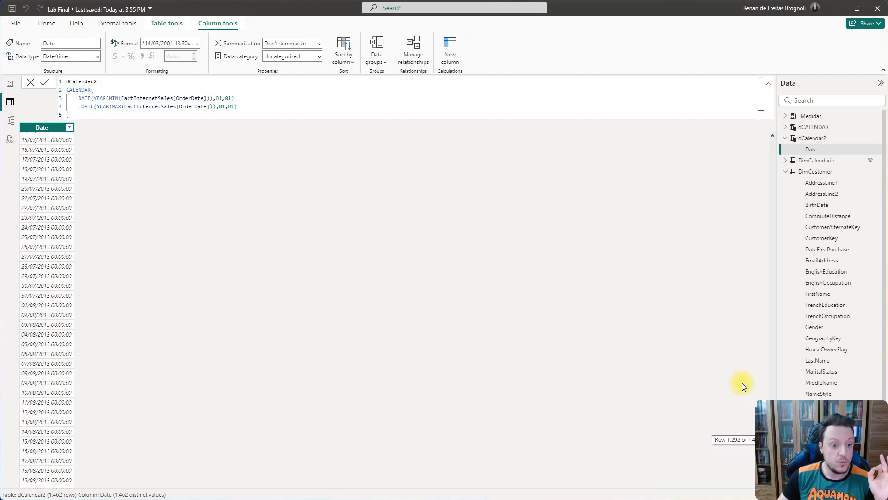
{"action": "scroll", "coordinate": [735, 377], "scroll_direction": "up", "scroll_amount": 16}
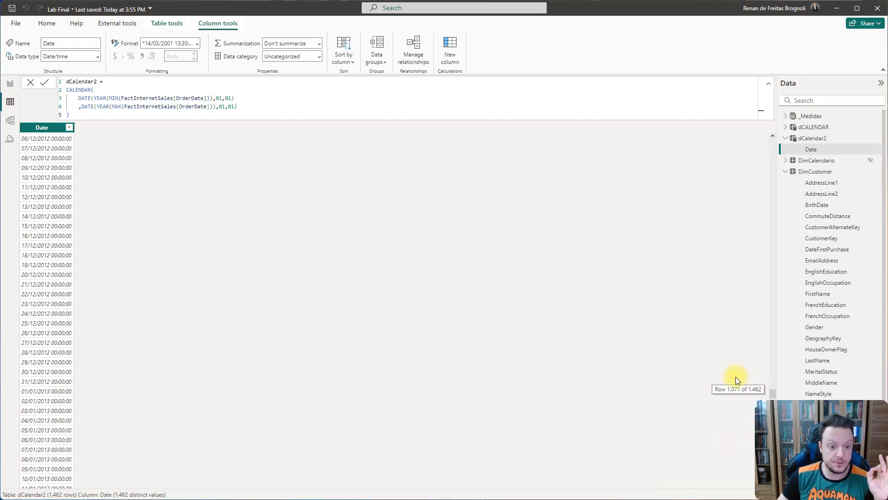
{"action": "left_click_drag", "start_coordinate": [771, 381], "coordinate": [754, 142]}
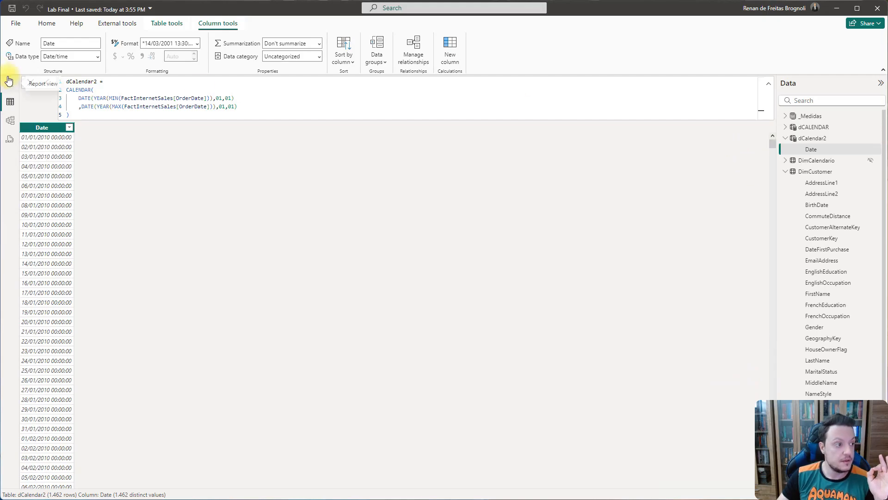
{"action": "left_click", "coordinate": [9, 81]}
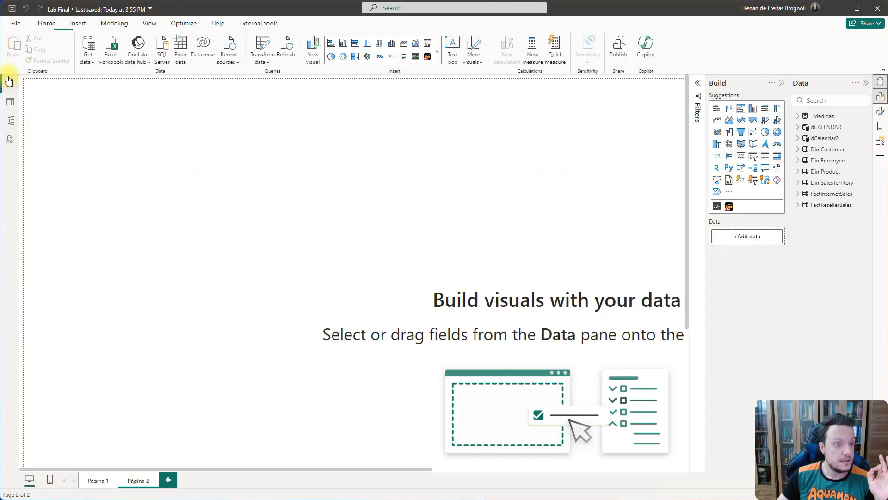
Set the end date in the dCalendar2 formula to month 12 and day 31, and commit the formula
{"action": "left_click", "coordinate": [823, 116]}
{"action": "left_click", "coordinate": [823, 138]}
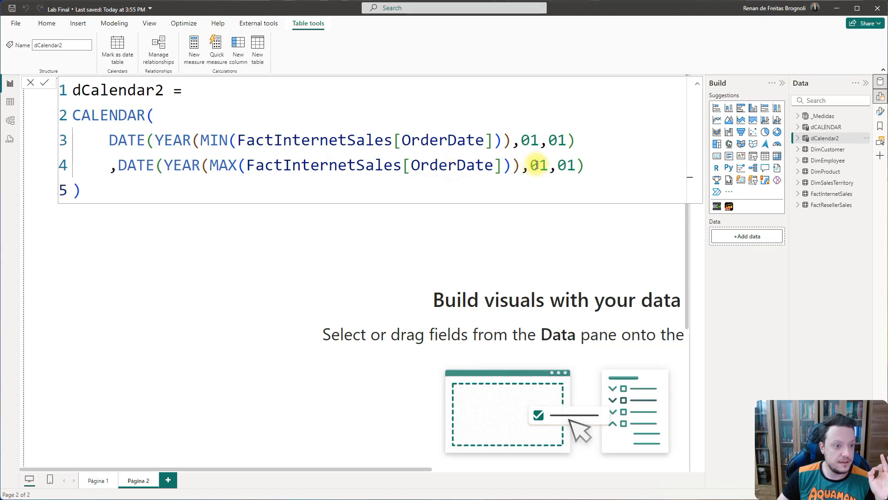
{"action": "left_click_drag", "start_coordinate": [532, 165], "coordinate": [576, 166]}
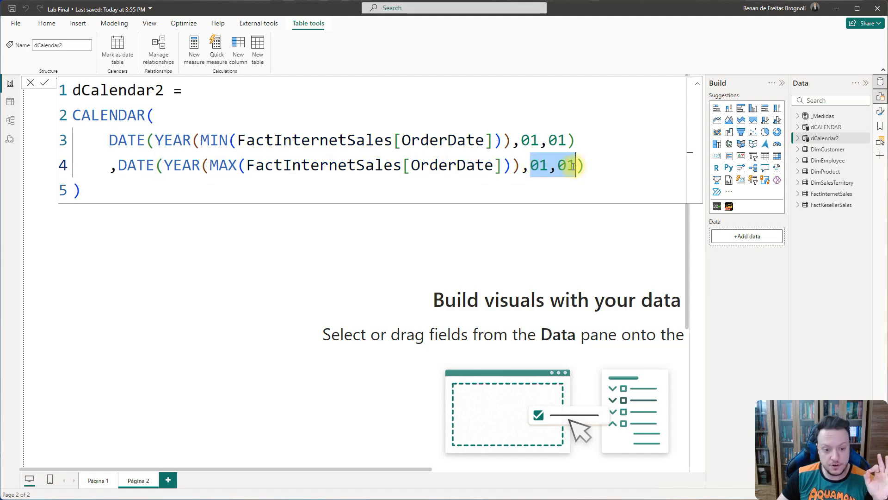
{"action": "left_click_drag", "start_coordinate": [521, 139], "coordinate": [567, 140]}
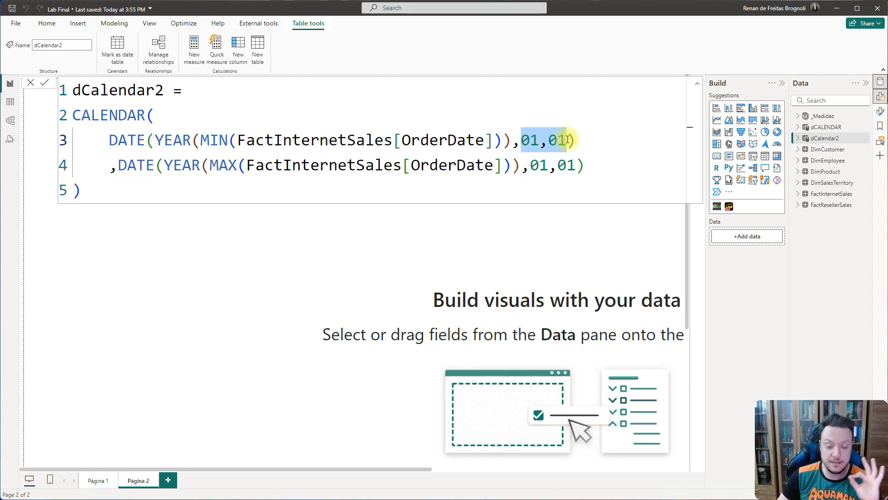
{"action": "mouse_move", "coordinate": [549, 166]}
{"action": "left_mouse_down"}
{"action": "mouse_move", "coordinate": [535, 169]}
{"action": "mouse_move", "coordinate": [560, 169]}
{"action": "left_mouse_up"}
{"action": "type", "text": "12,"}
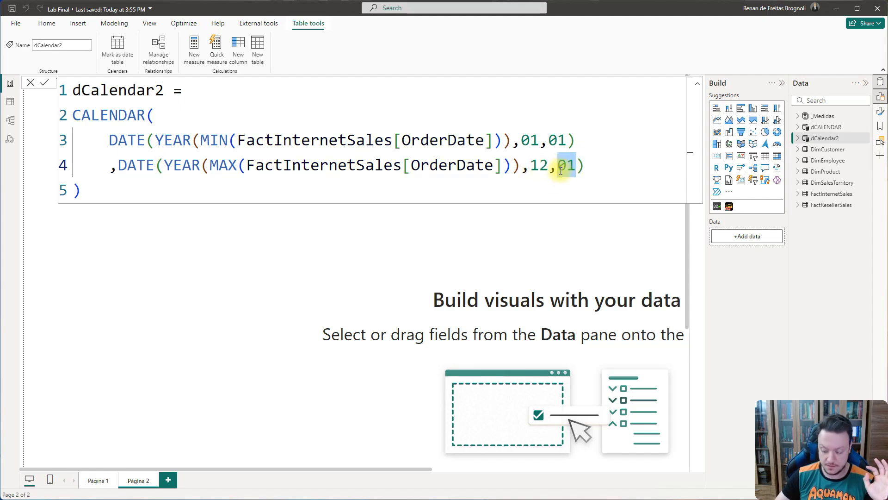
{"action": "type", "text": "31"}
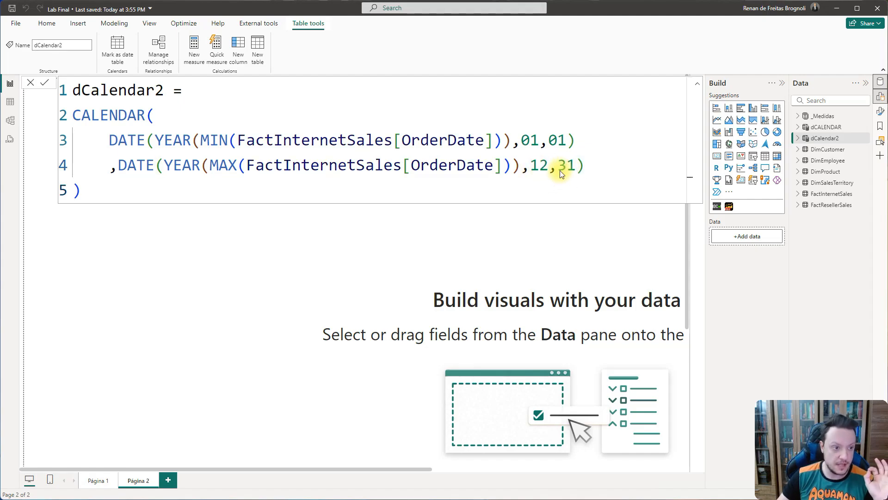
Check the first and last dates of the dCalendar2 table in the table view, and return to the report view
{"action": "left_click", "coordinate": [10, 102]}
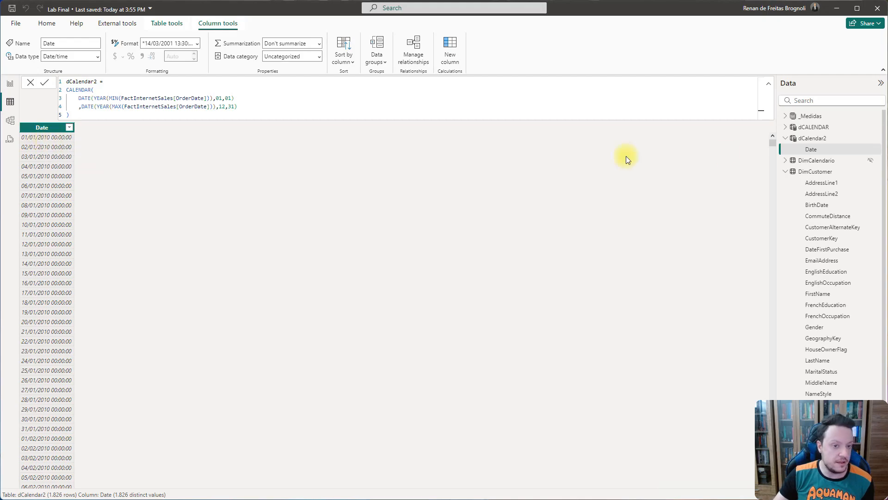
{"action": "left_click_drag", "start_coordinate": [776, 145], "coordinate": [747, 497]}
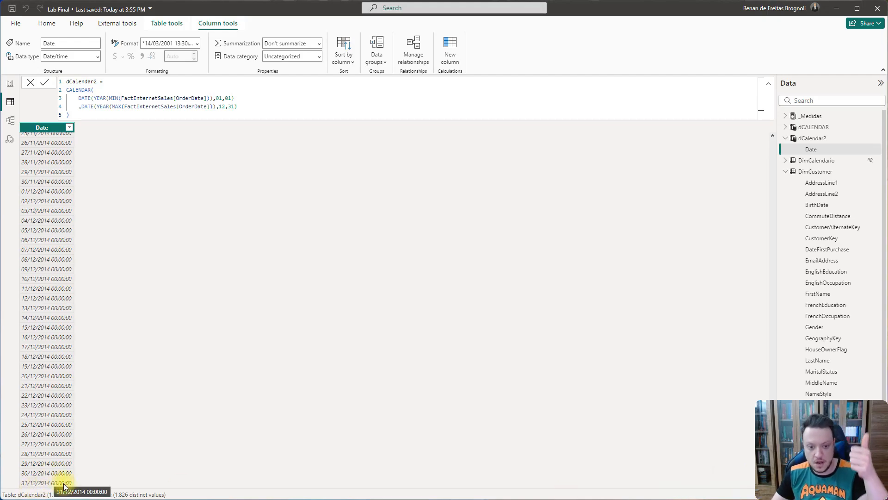
{"action": "left_click", "coordinate": [5, 84]}
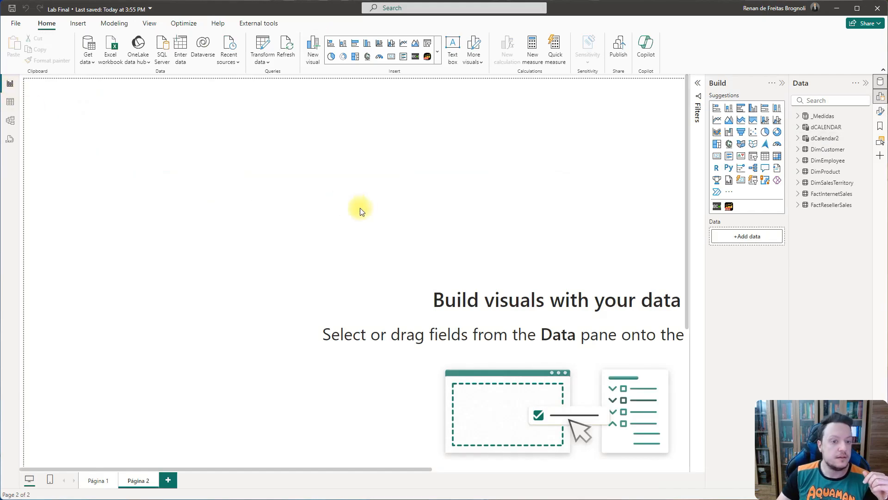
Replace MAX(FactInternetSales[OrderDate]) with TODAY() in the end date of the dCalendar2 formula, and commit it
{"action": "left_click", "coordinate": [828, 139]}
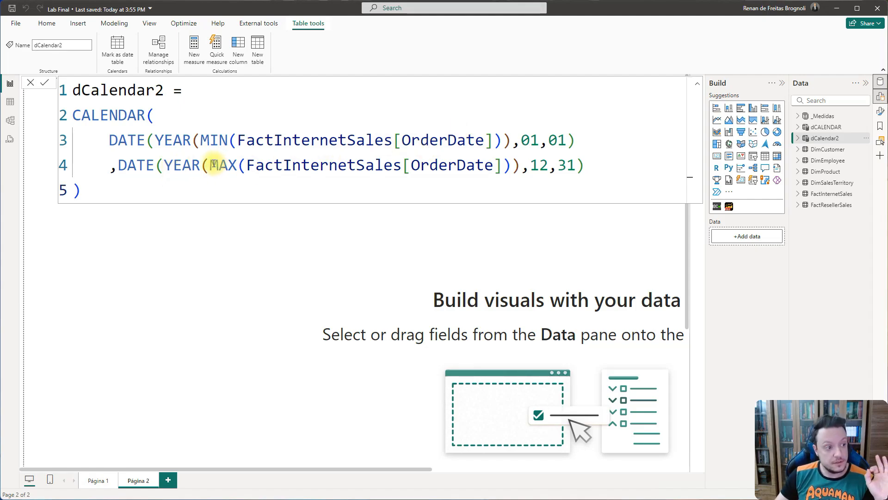
{"action": "left_click_drag", "start_coordinate": [212, 165], "coordinate": [511, 165]}
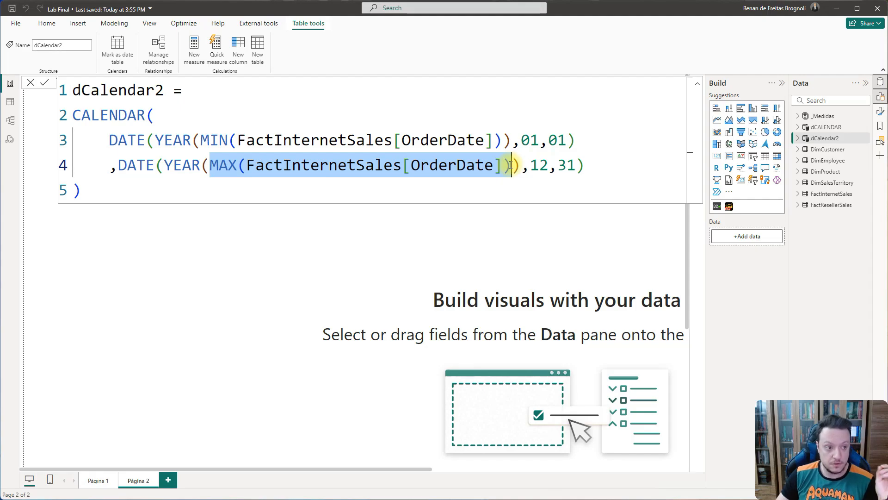
{"action": "left_click", "coordinate": [494, 165]}
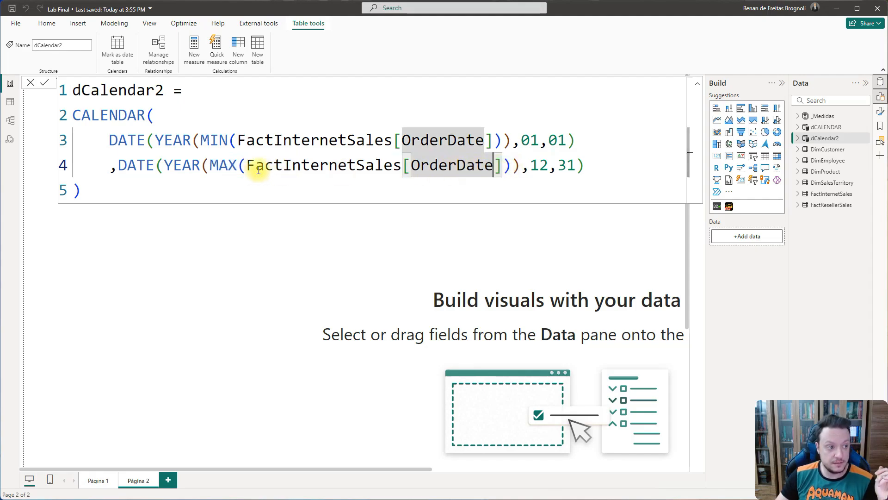
{"action": "left_click_drag", "start_coordinate": [210, 165], "coordinate": [508, 170]}
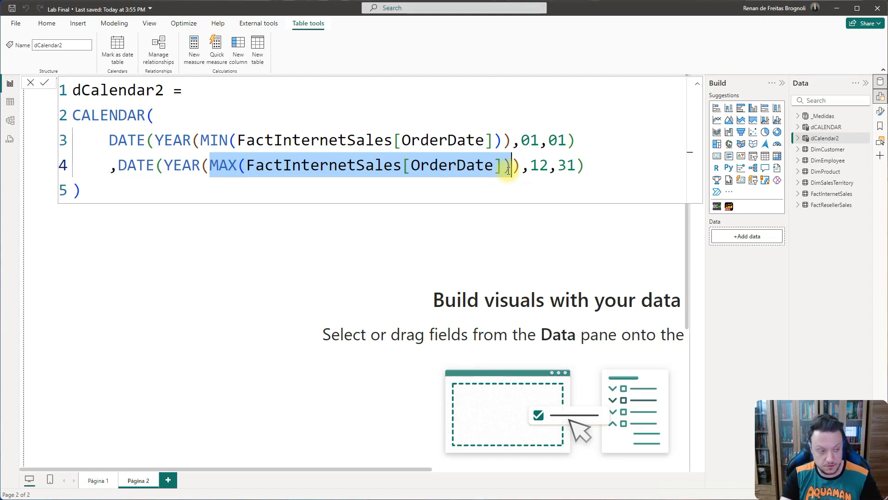
{"action": "type", "text": "TODA"}
{"action": "key", "text": "Tab"}
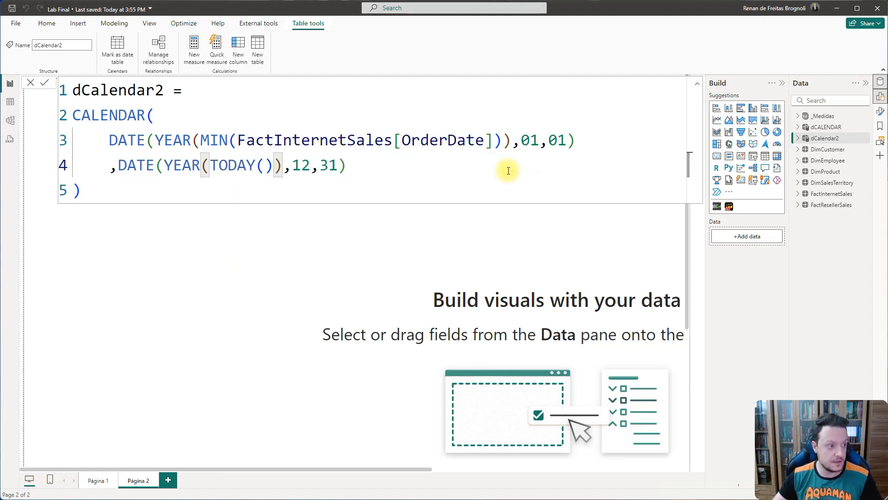
{"action": "key", "text": "Return"}
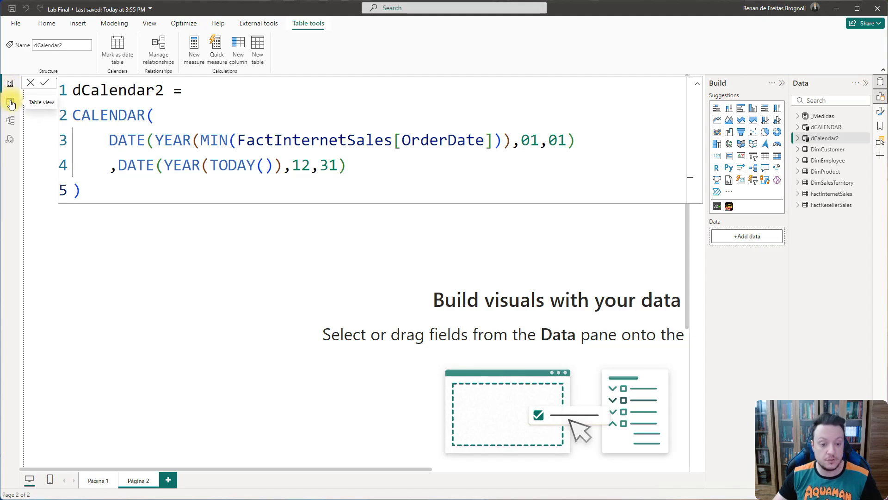
Examine which dates dCalendar2 covers with the TODAY-based end date in the table view, and return to the report view
{"action": "left_click", "coordinate": [11, 104]}
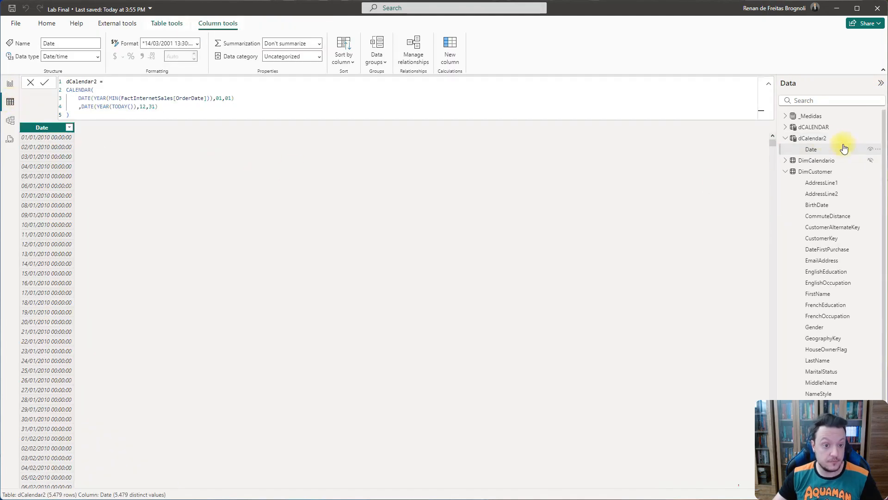
{"action": "left_click_drag", "start_coordinate": [773, 146], "coordinate": [716, 494]}
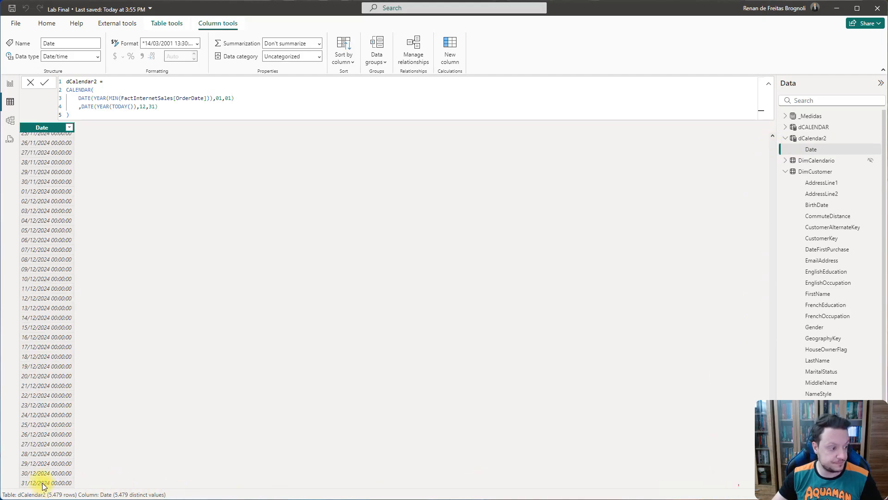
{"action": "scroll", "coordinate": [512, 229], "scroll_direction": "up", "scroll_amount": 20}
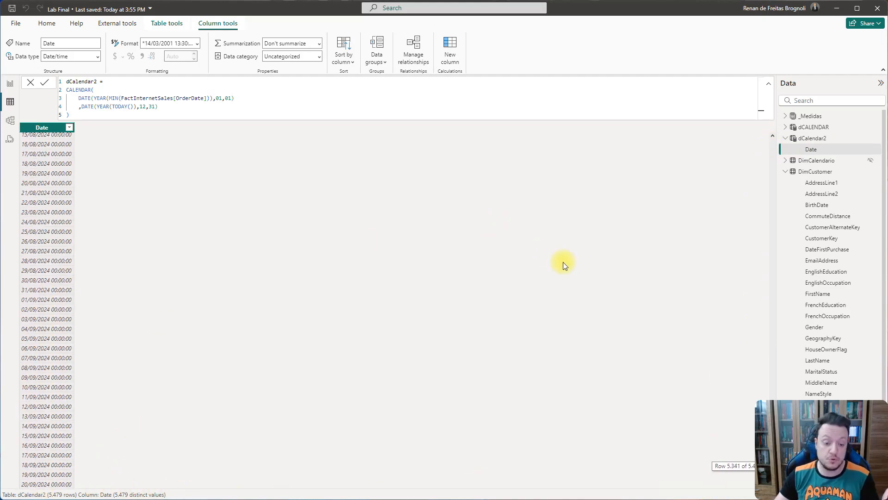
{"action": "scroll", "coordinate": [563, 262], "scroll_direction": "up", "scroll_amount": 20}
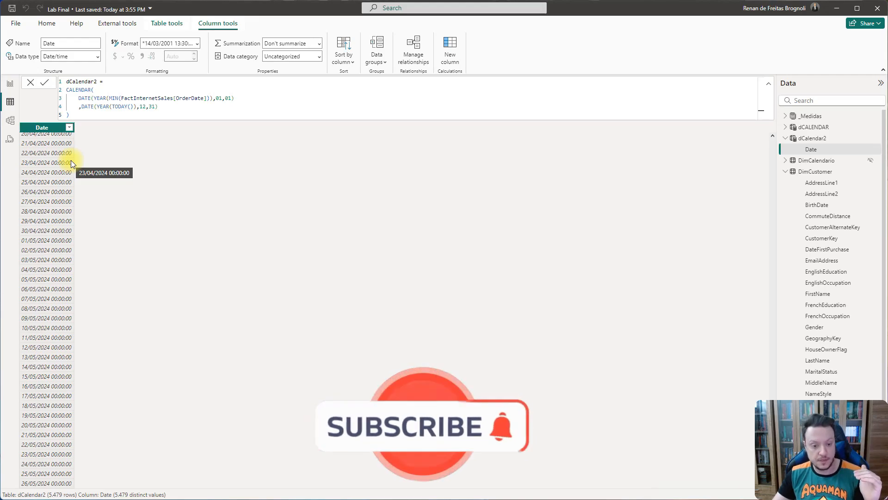
{"action": "left_click", "coordinate": [9, 83]}
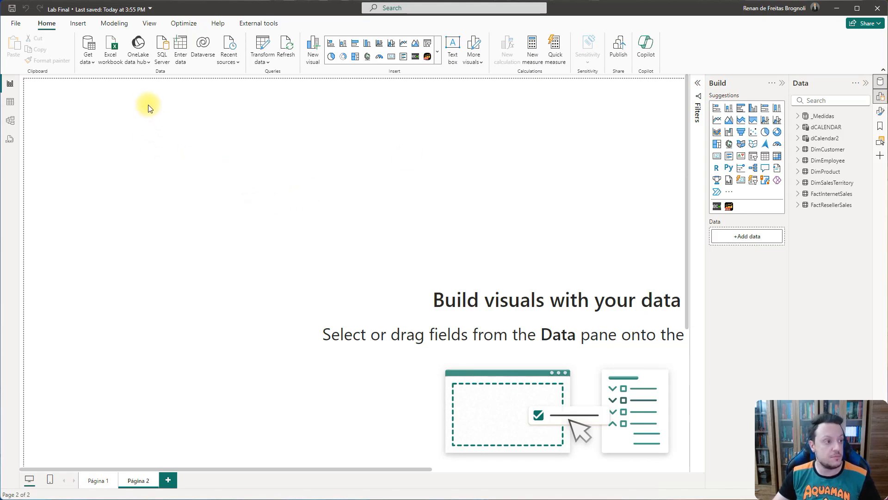
Start a new calculated table and paste the copied d Calendario formula, which adds date columns to a year-filtered CALENDARAUTO
{"action": "left_click", "coordinate": [113, 24]}
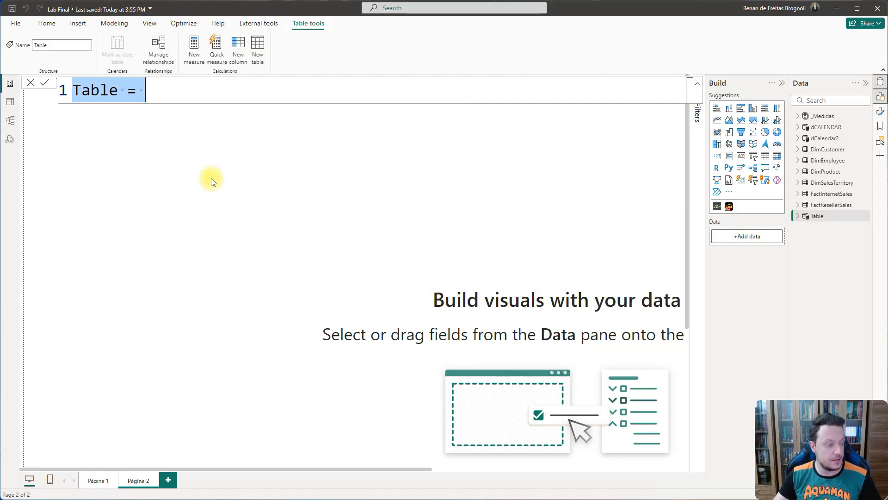
{"action": "key", "text": "ctrl+v"}
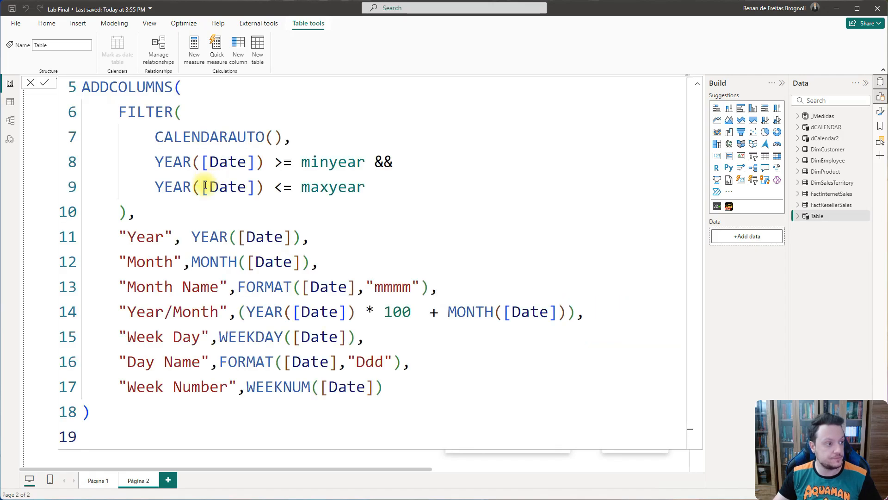
{"action": "scroll", "coordinate": [212, 178], "scroll_direction": "up", "scroll_amount": 2}
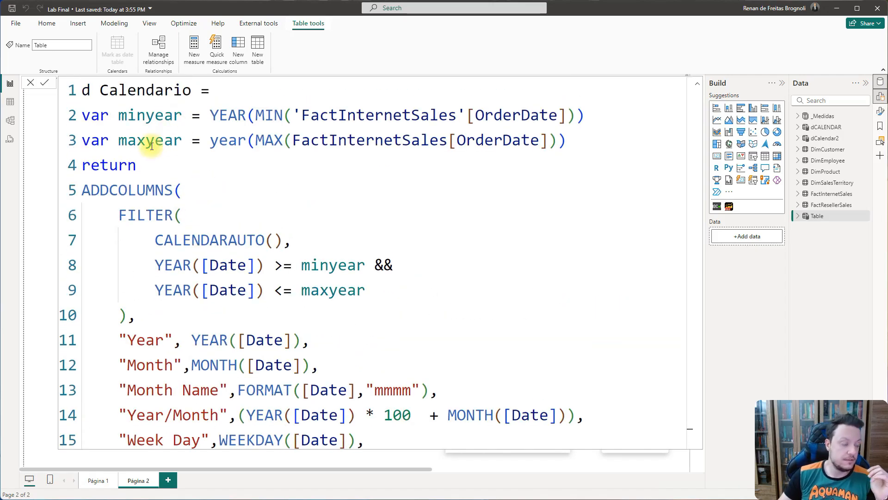
Review the minyear and maxyear variables and the FILTER over CALENDARAUTO in the d Calendario formula
{"action": "left_click_drag", "start_coordinate": [85, 115], "coordinate": [212, 138]}
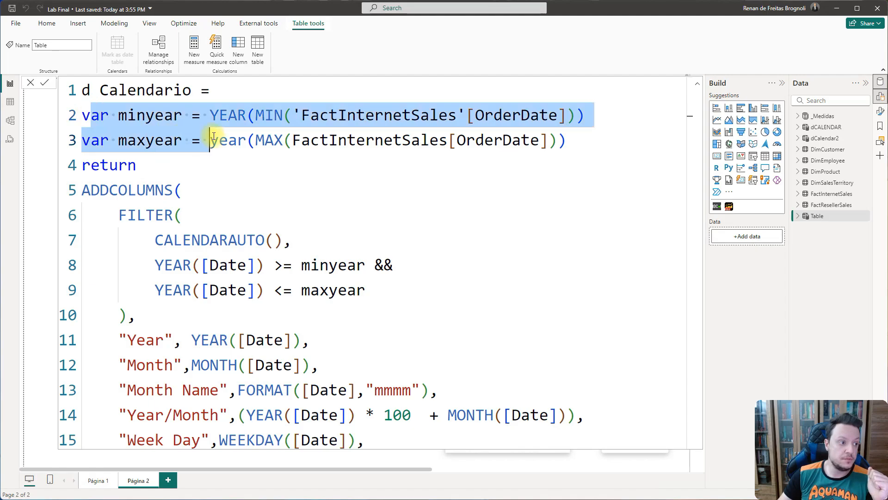
{"action": "left_click", "coordinate": [122, 115]}
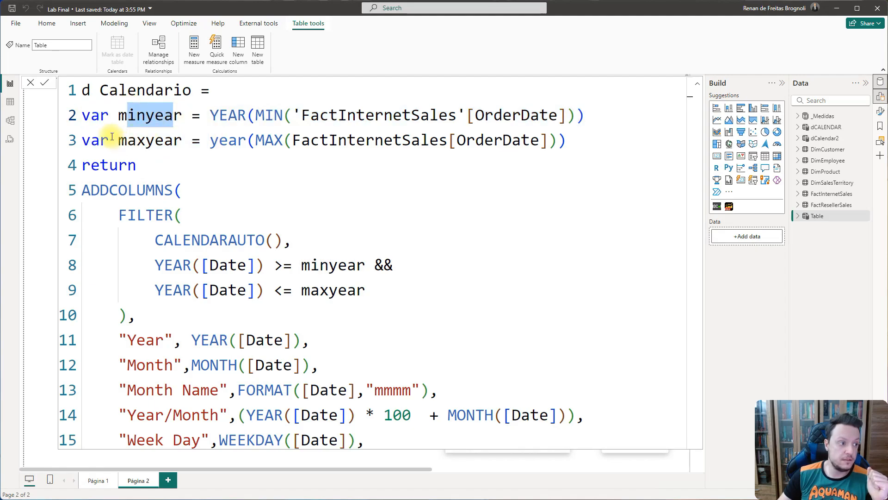
{"action": "left_click_drag", "start_coordinate": [109, 140], "coordinate": [200, 139]}
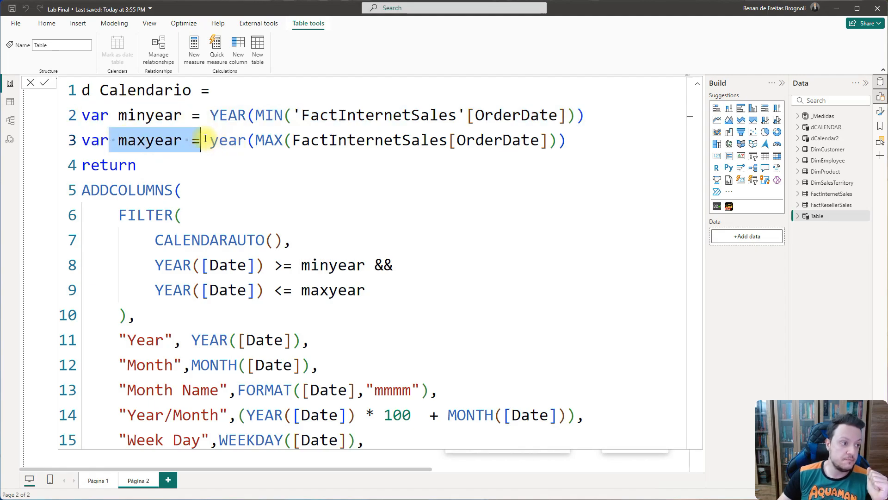
{"action": "left_click_drag", "start_coordinate": [265, 141], "coordinate": [457, 145]}
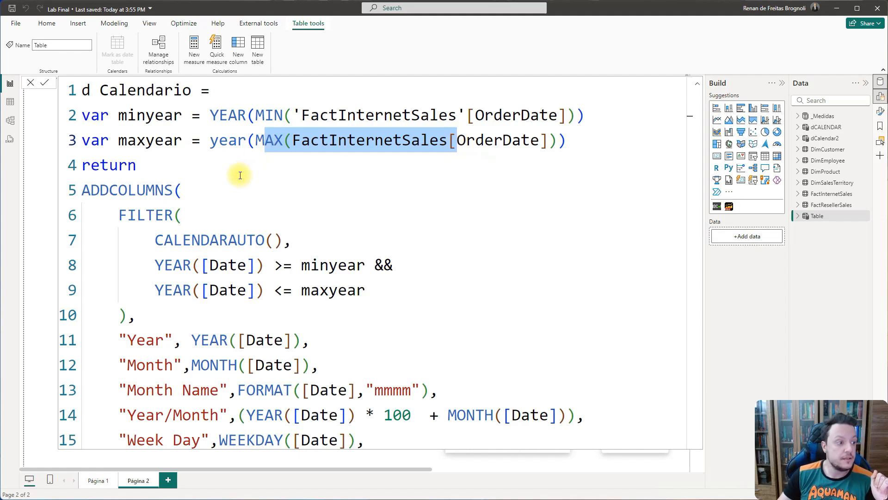
{"action": "scroll", "coordinate": [240, 175], "scroll_direction": "down", "scroll_amount": 1}
{"action": "left_click_drag", "start_coordinate": [153, 214], "coordinate": [296, 215]}
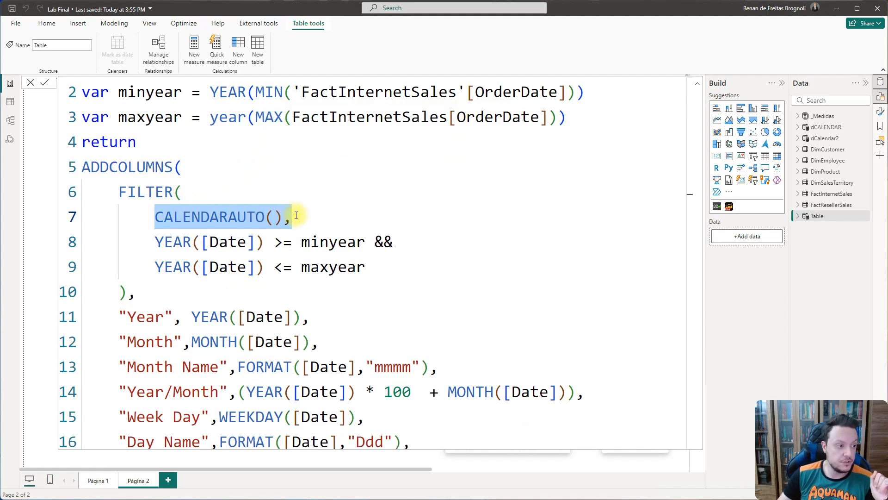
{"action": "left_click_drag", "start_coordinate": [127, 192], "coordinate": [164, 192]}
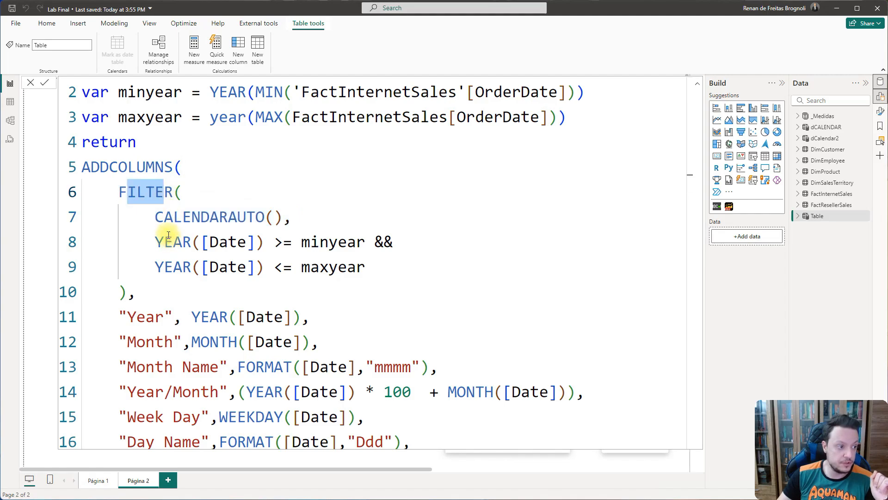
{"action": "left_click_drag", "start_coordinate": [168, 235], "coordinate": [338, 244]}
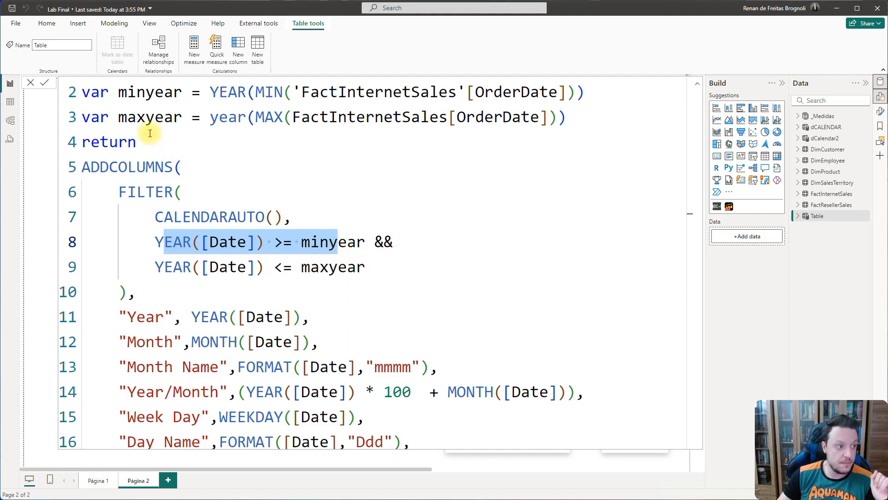
{"action": "left_click", "coordinate": [172, 191]}
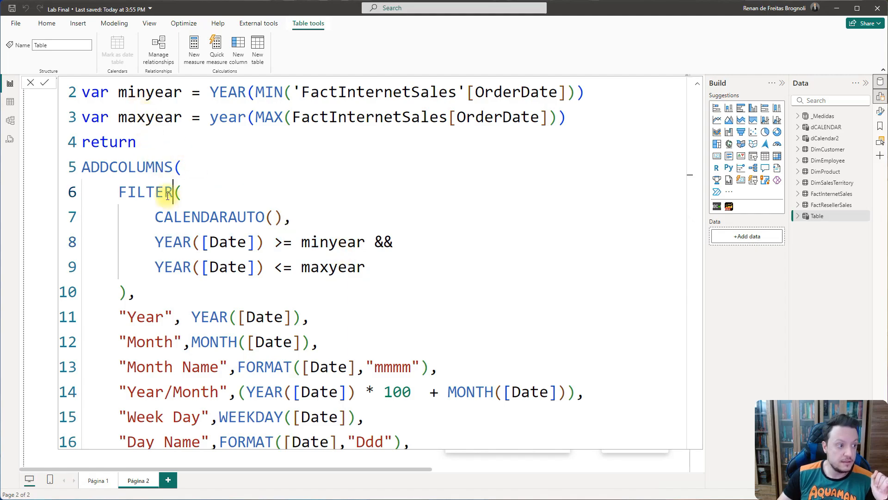
Review the ADDCOLUMNS function and its column definitions from Year to Week Number in the d Calendario formula
{"action": "left_click_drag", "start_coordinate": [83, 166], "coordinate": [181, 170]}
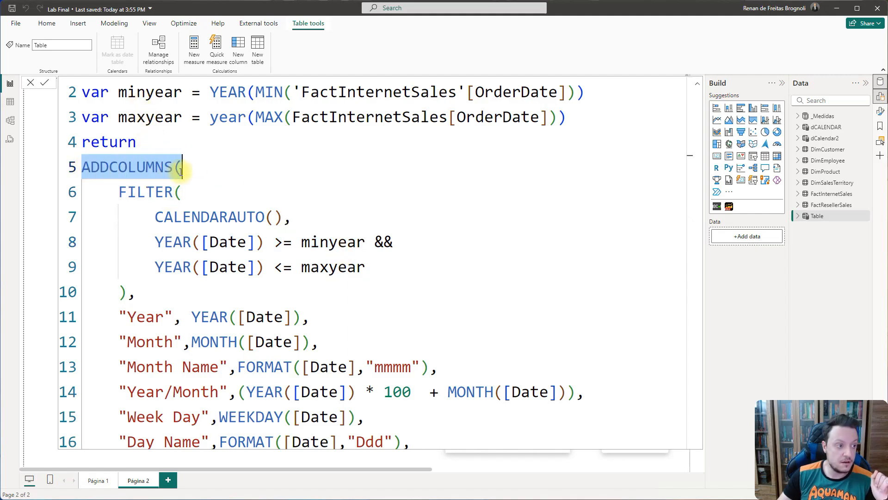
{"action": "scroll", "coordinate": [179, 175], "scroll_direction": "down", "scroll_amount": 1}
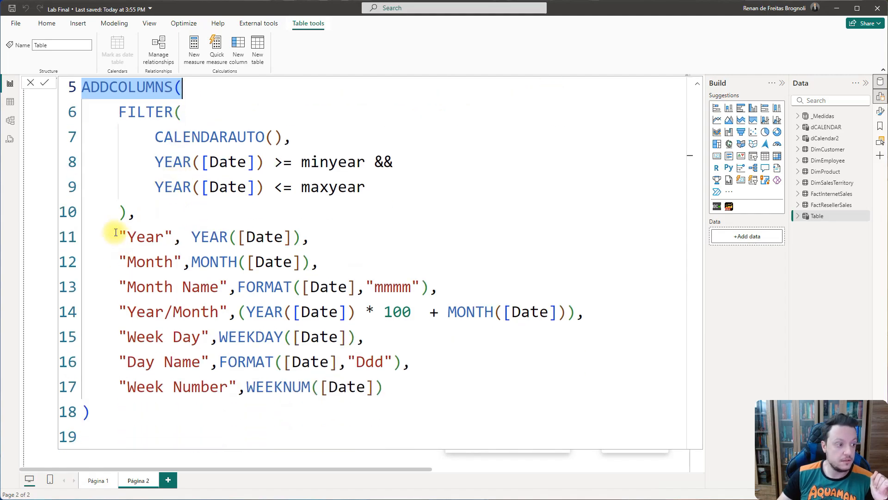
{"action": "left_click_drag", "start_coordinate": [119, 236], "coordinate": [403, 382]}
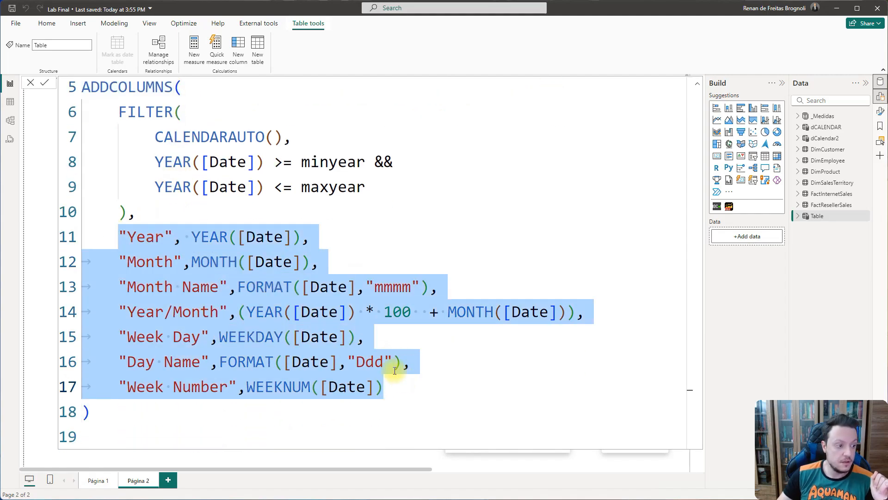
{"action": "left_click", "coordinate": [306, 319]}
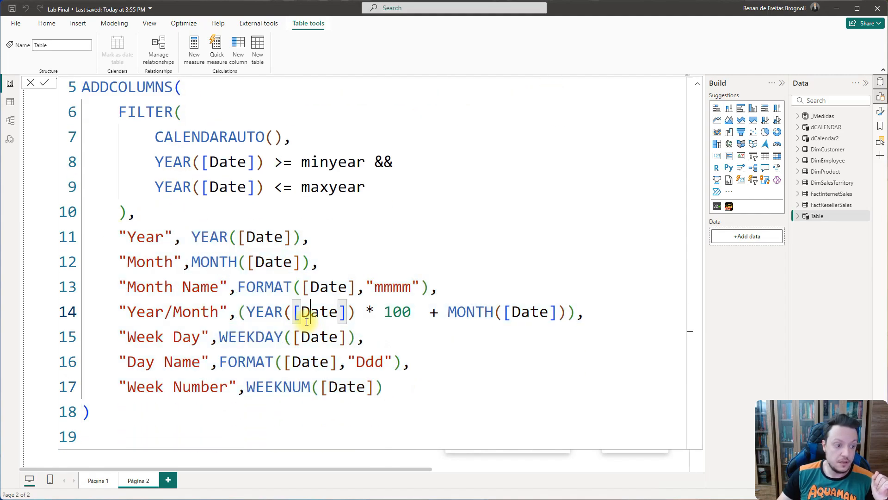
{"action": "left_click", "coordinate": [388, 390]}
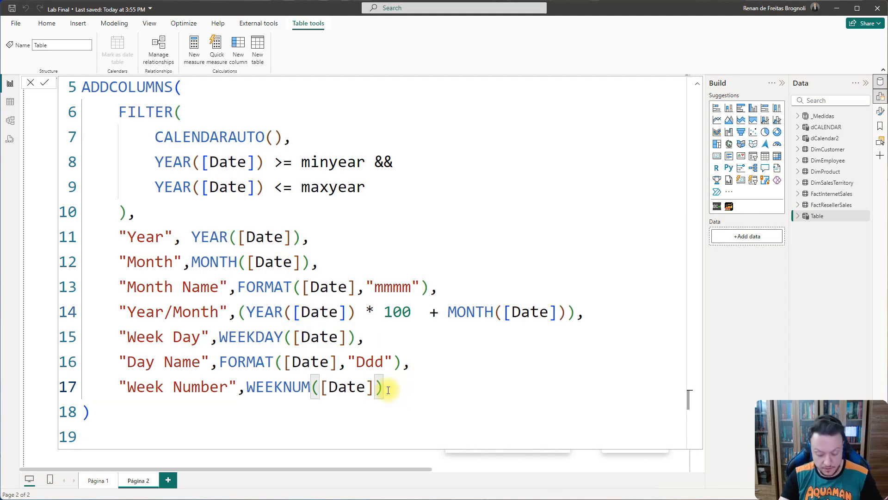
{"action": "type", "text": ","}
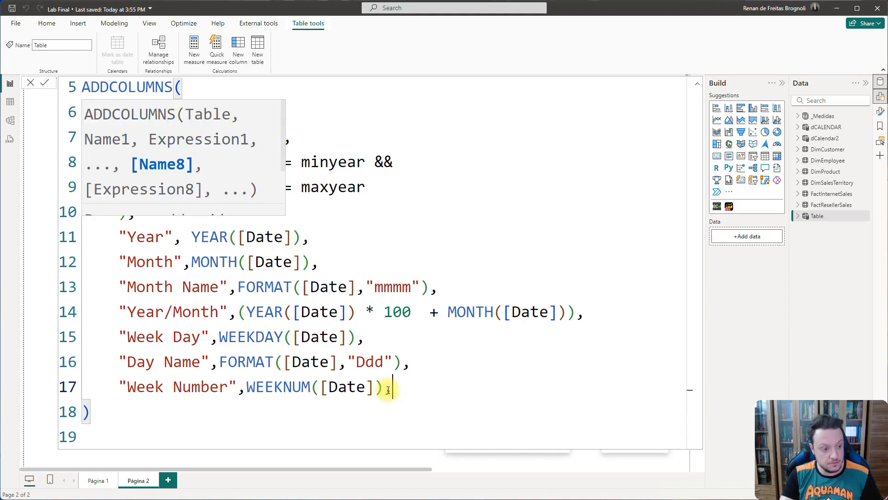
{"action": "key", "text": "Return"}
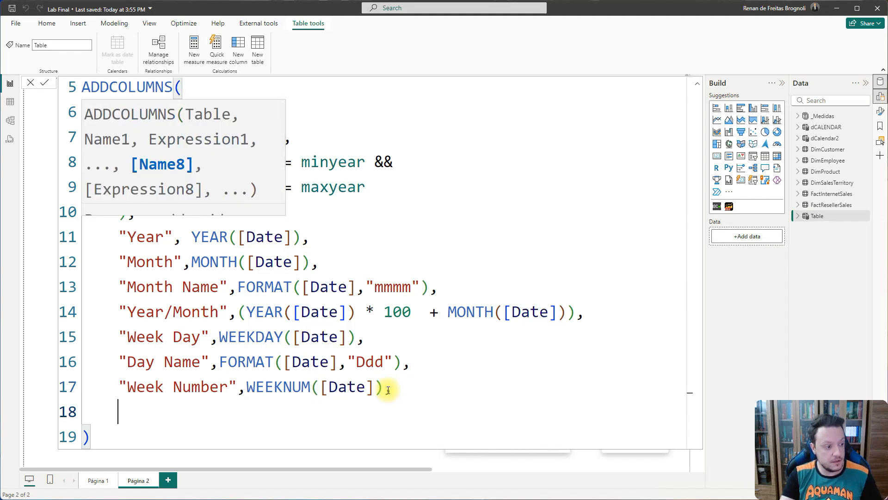
{"action": "type", "text": "\"NE"}
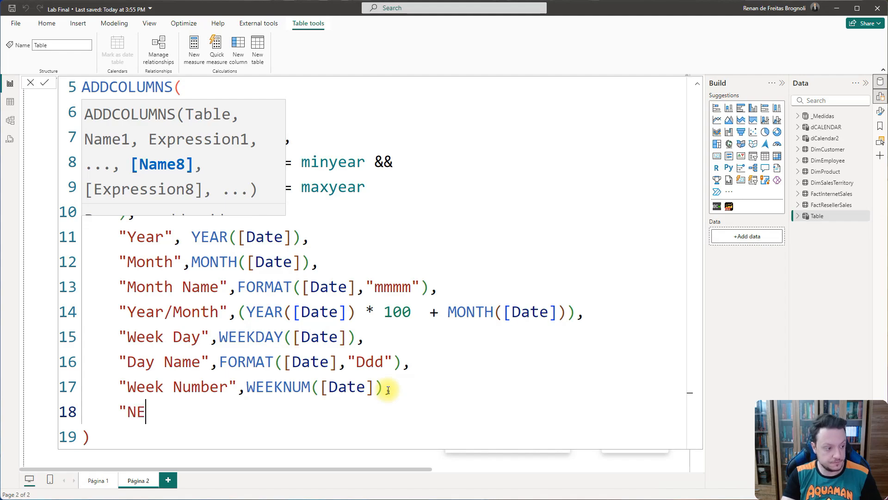
{"action": "type", "text": "W COLLUM\","}
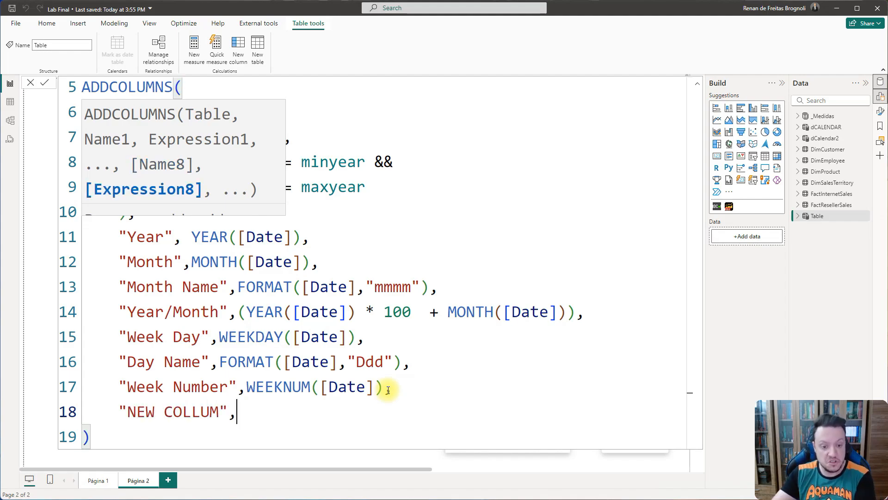
{"action": "left_click_drag", "start_coordinate": [236, 411], "coordinate": [387, 388]}
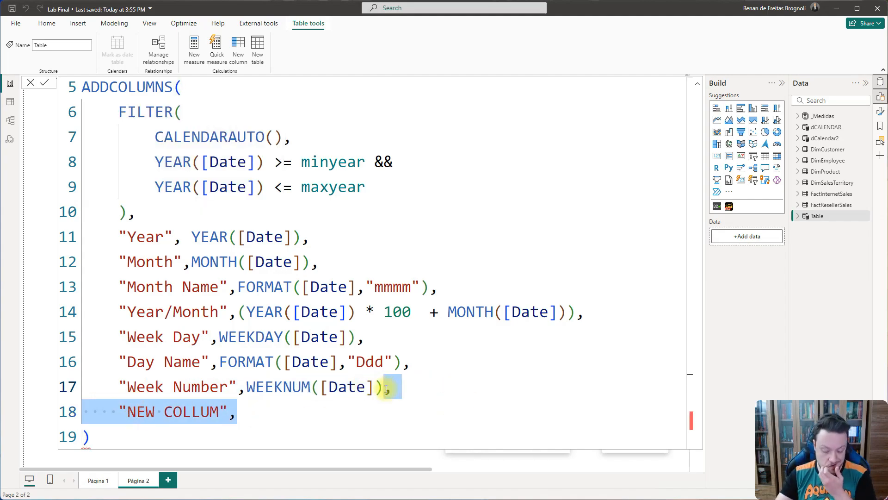
{"action": "key", "text": "BackSpace"}
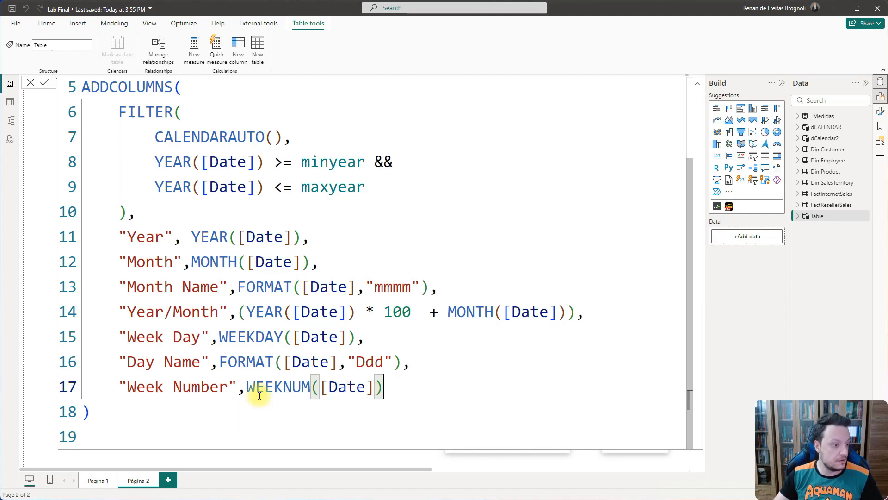
Commit the formula to create the d Calendario table, and check its rows and date columns in the table view before returning to the report view
{"action": "left_click", "coordinate": [158, 405]}
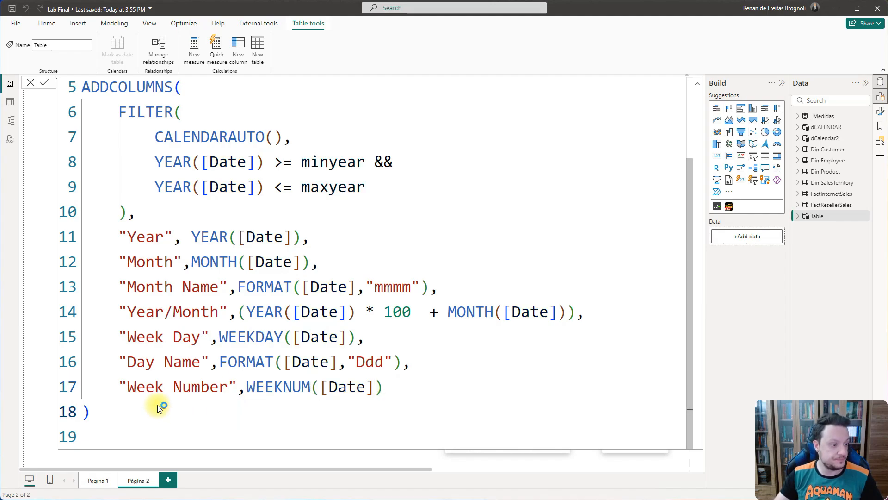
{"action": "key", "text": "Return"}
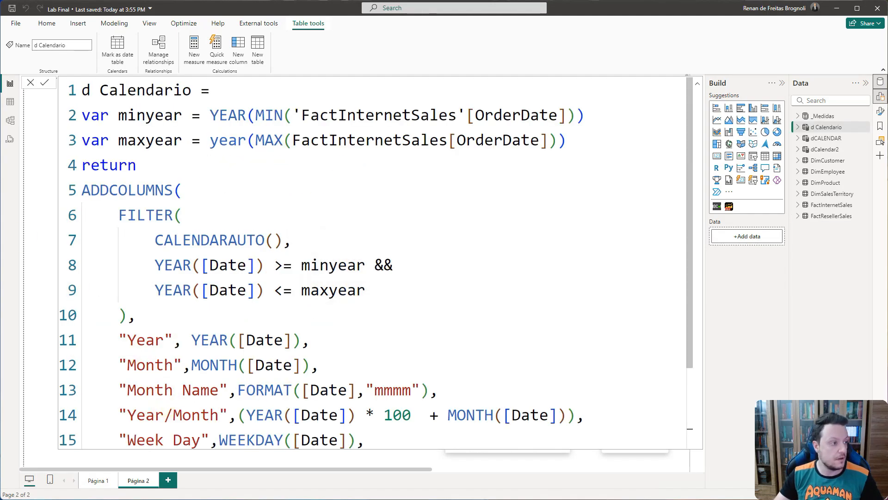
{"action": "left_click", "coordinate": [11, 102]}
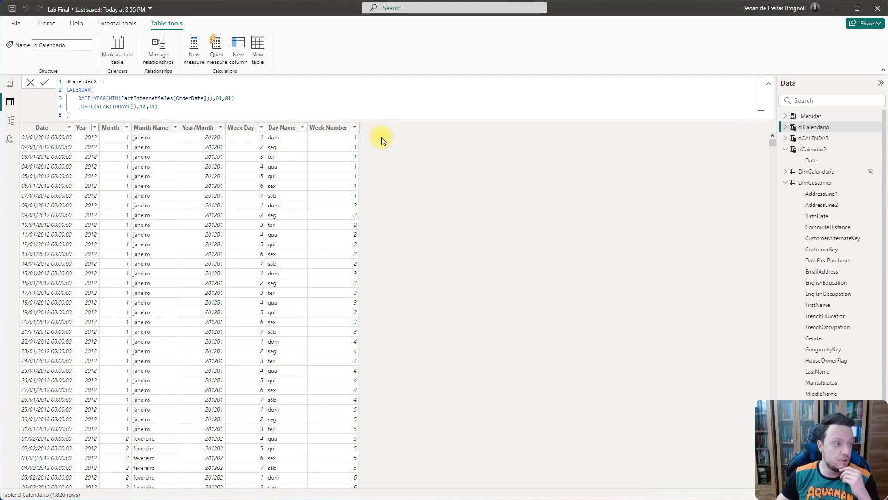
{"action": "left_click", "coordinate": [9, 83]}
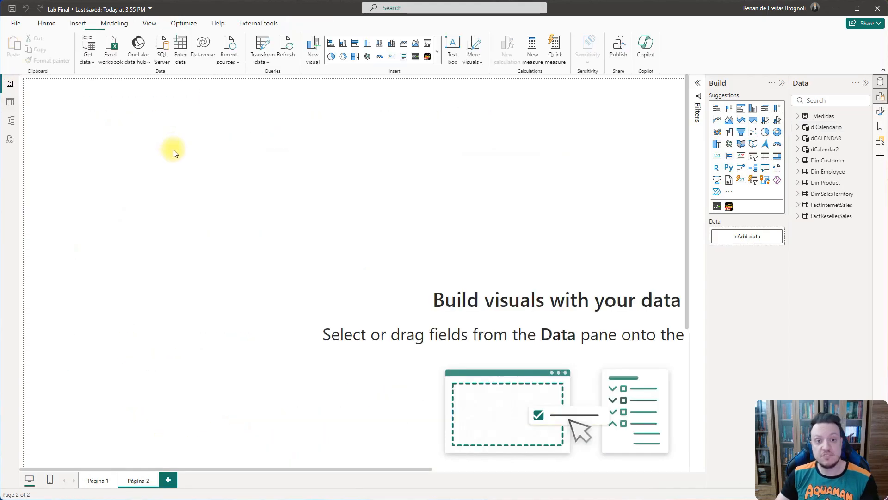